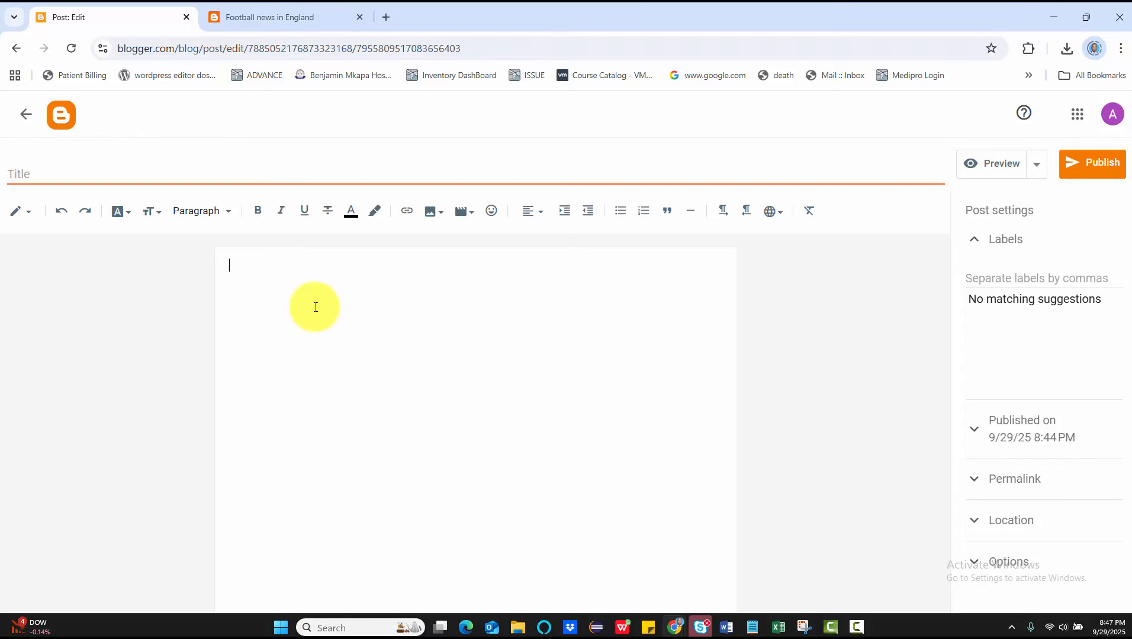
Switch to Document1 in Word and copy the headline "Manchester United legend Ferguson's verdict on Manchester City Pep Guardiola coup"
left_click(45, 173)
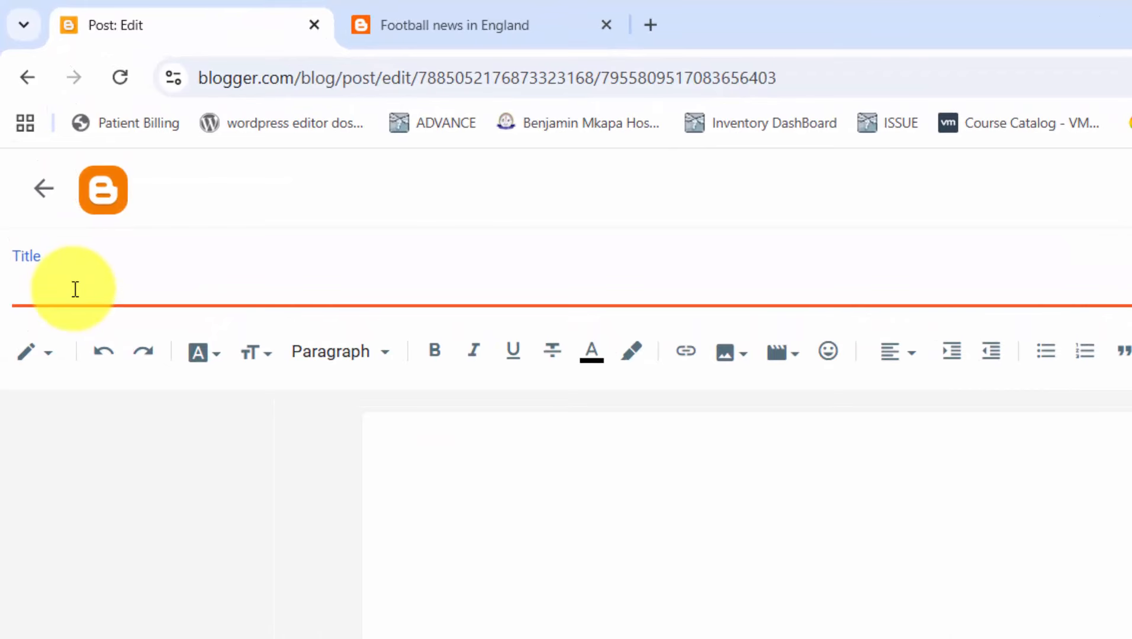
left_click(468, 492)
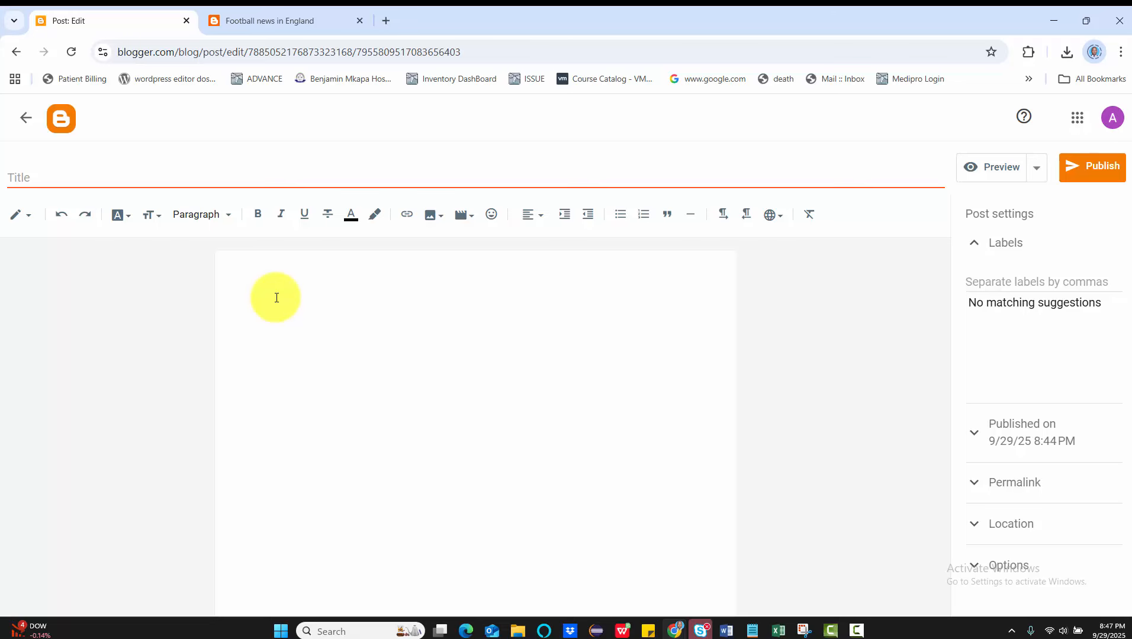
left_click(727, 631)
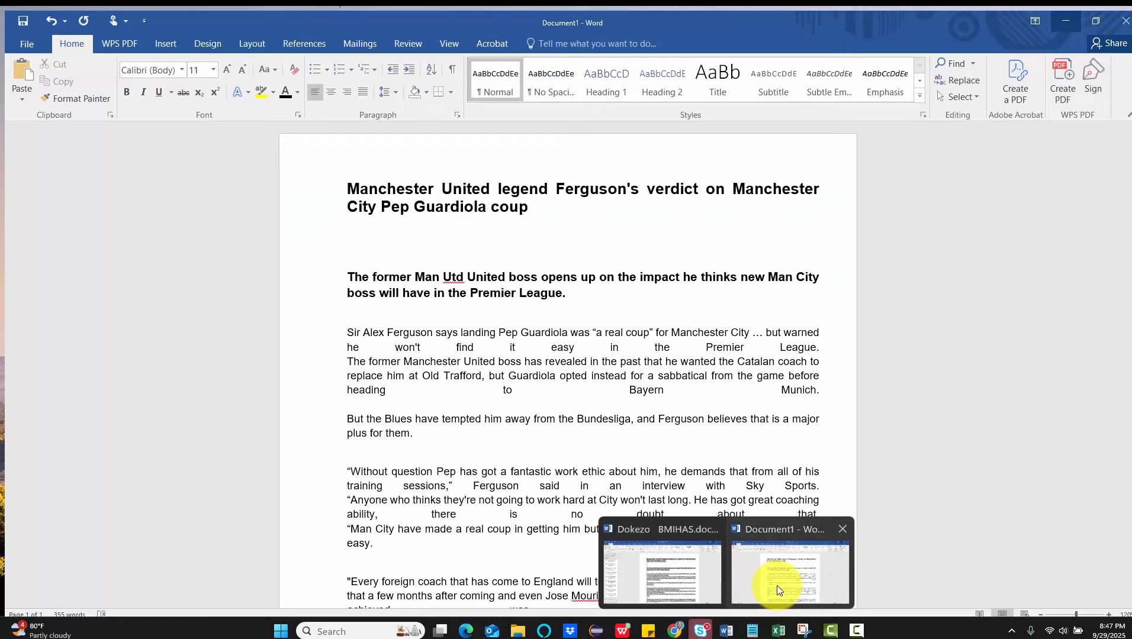
left_click(776, 586)
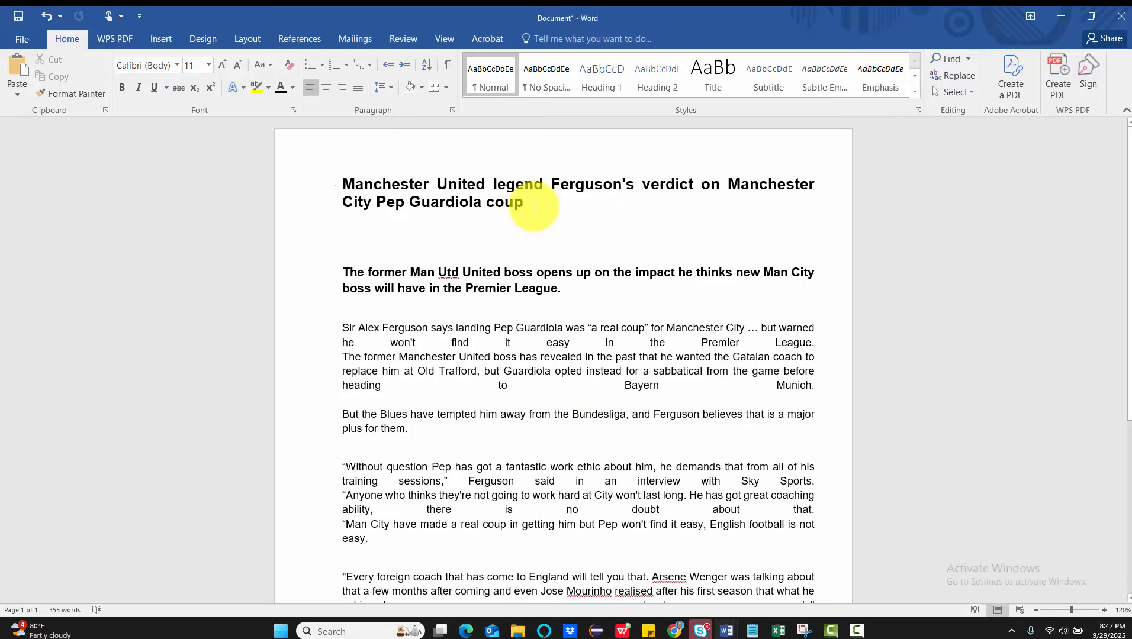
left_click_drag(532, 207, 348, 189)
key("ctrl+c")
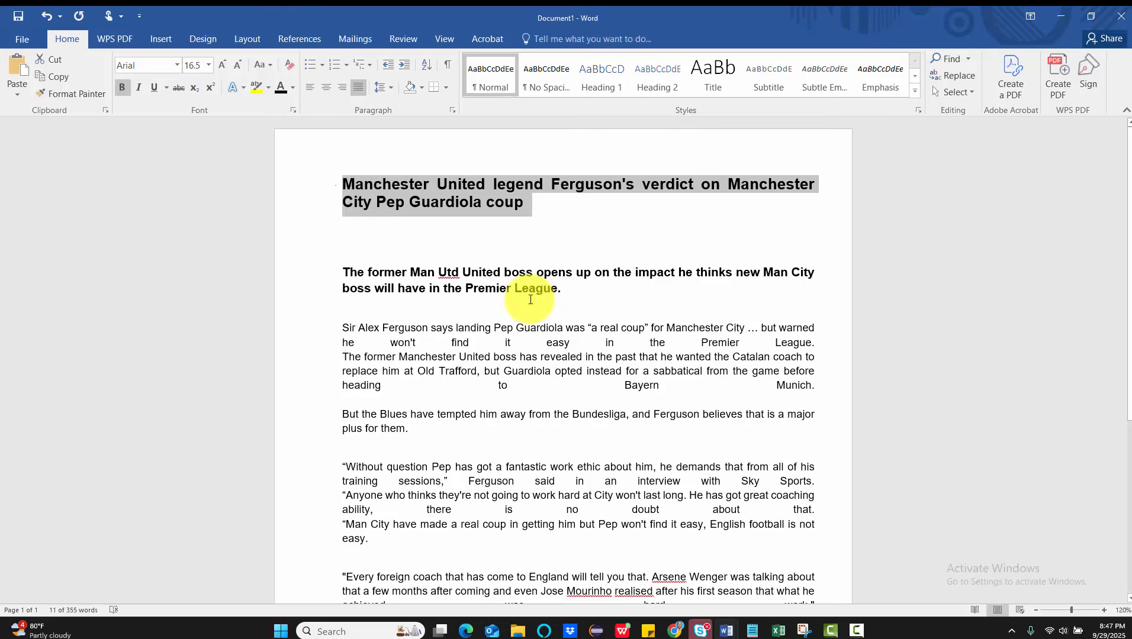
Switch back to the Blogger post in Chrome and paste the copied headline as the post title
mouse_move(678, 629)
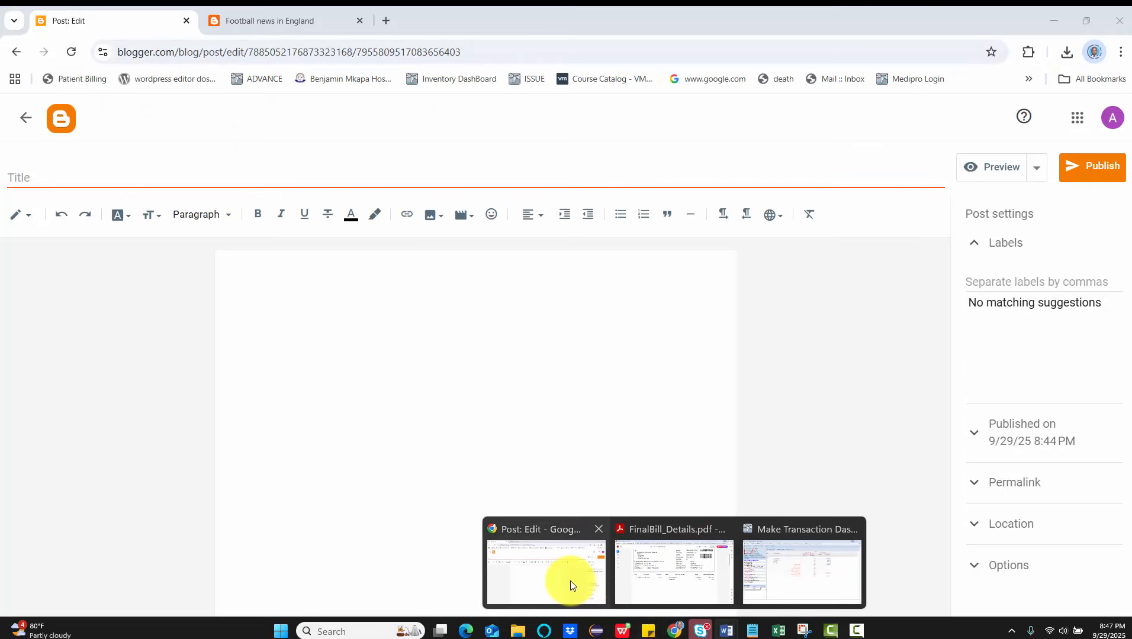
left_click(570, 585)
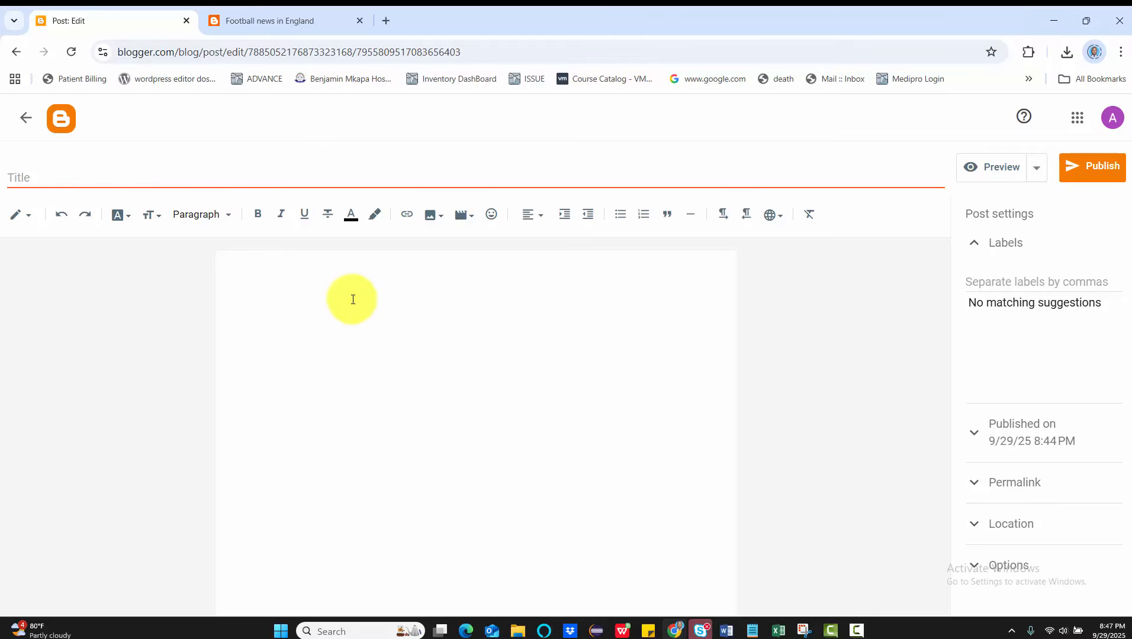
left_click(77, 173)
key("ctrl+v")
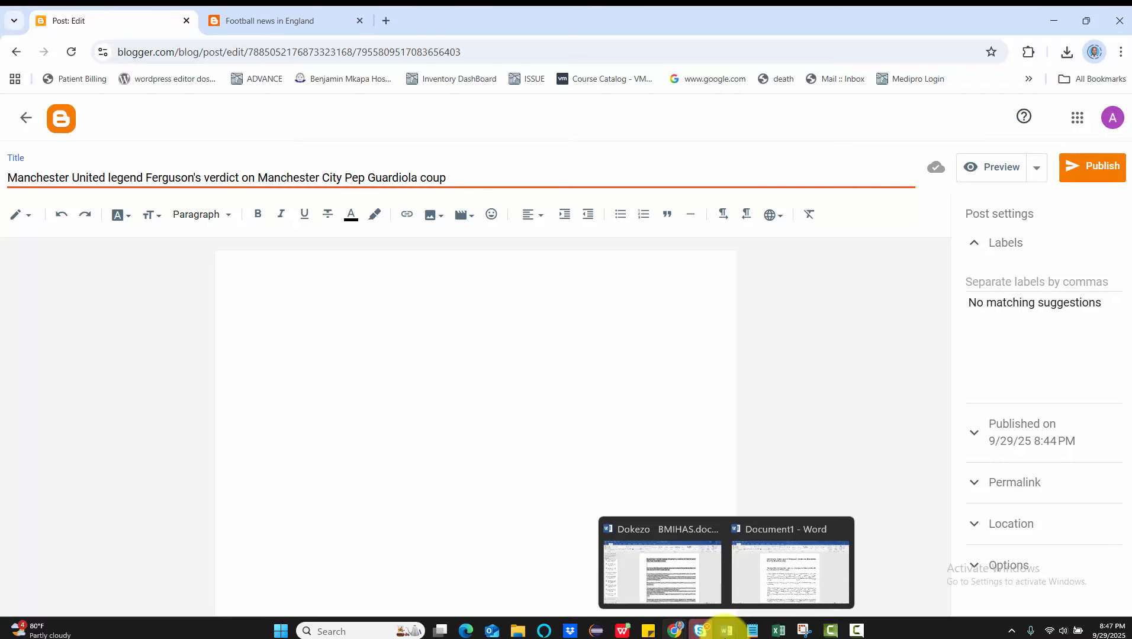
Copy all the article text below the headline from Document1 in Word and paste it into the Blogger post body
left_click(729, 637)
left_click(761, 600)
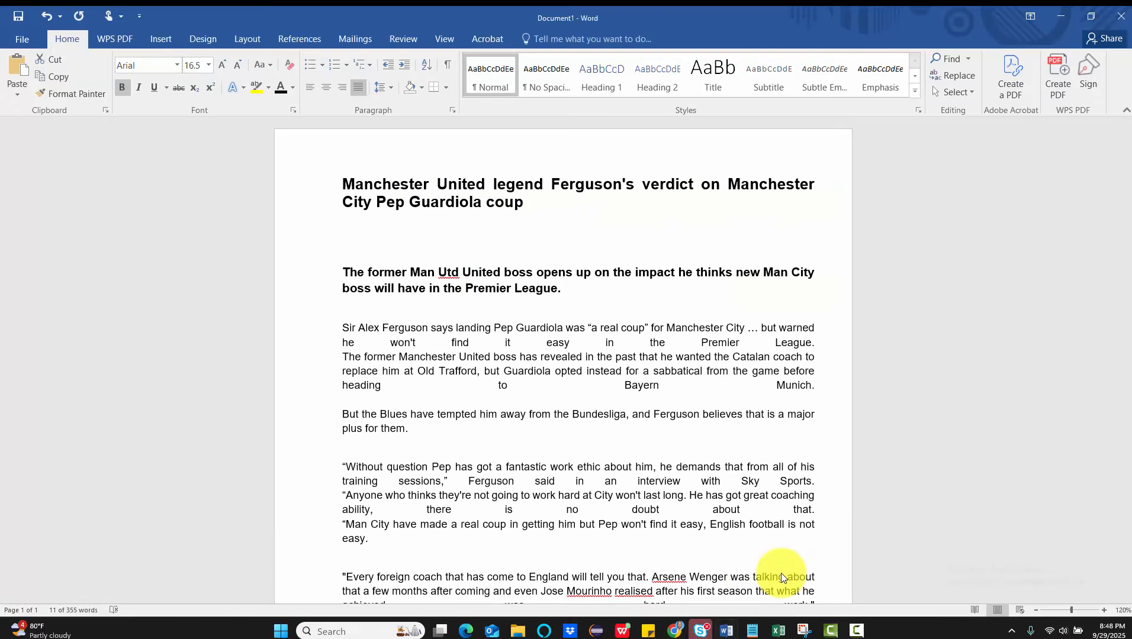
left_click_drag(350, 272, 616, 631)
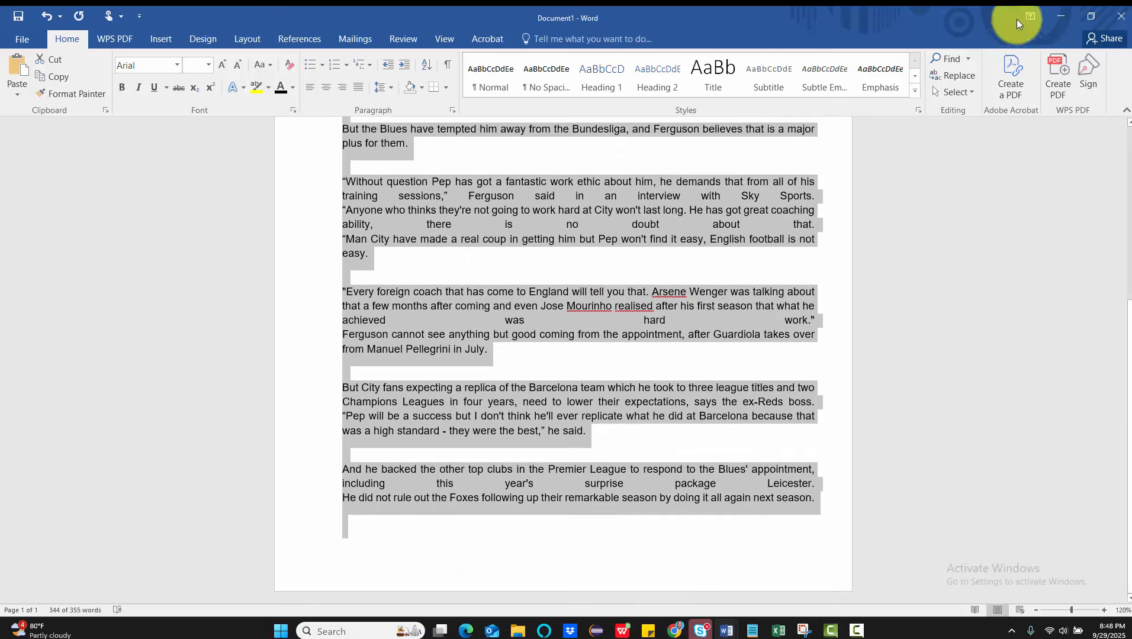
left_click(1056, 15)
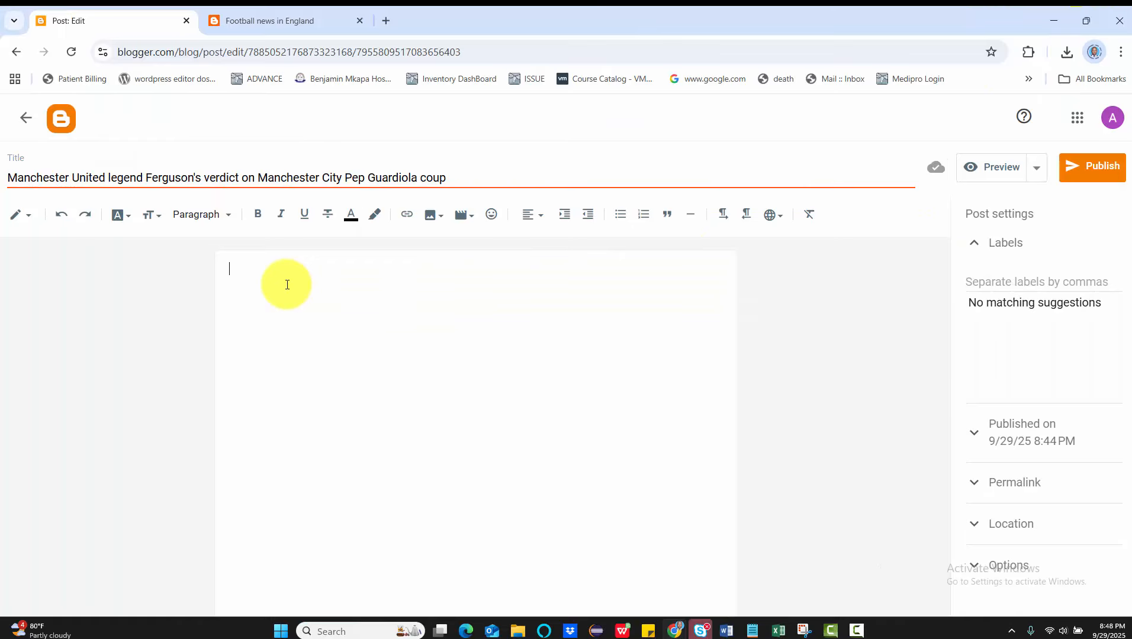
key("ctrl+v")
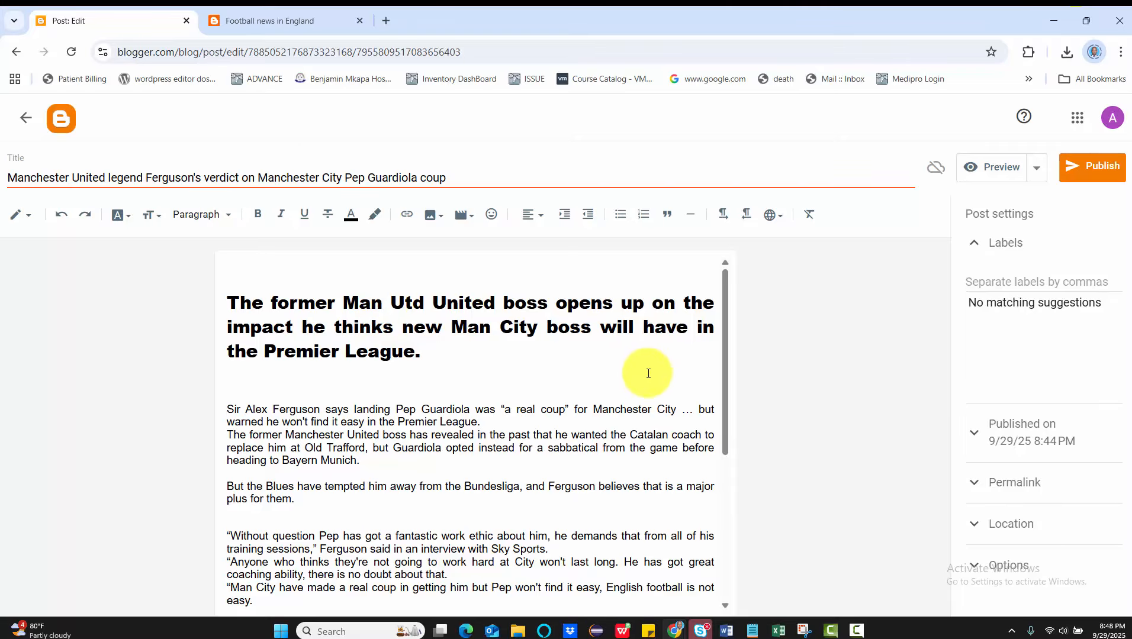
left_click(230, 302)
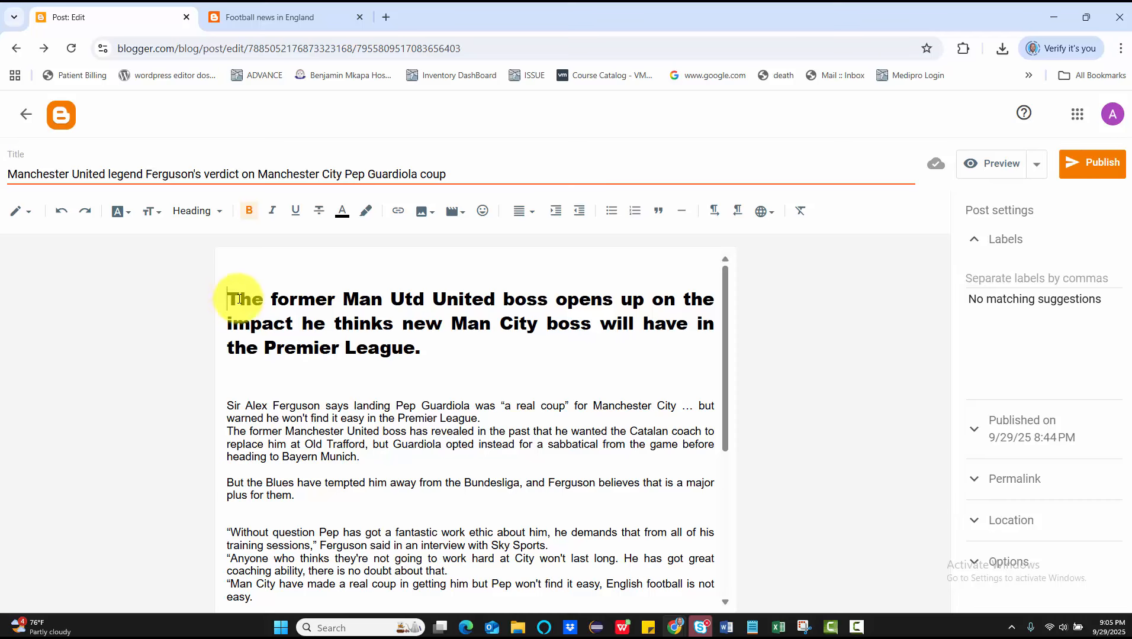
left_click(285, 385)
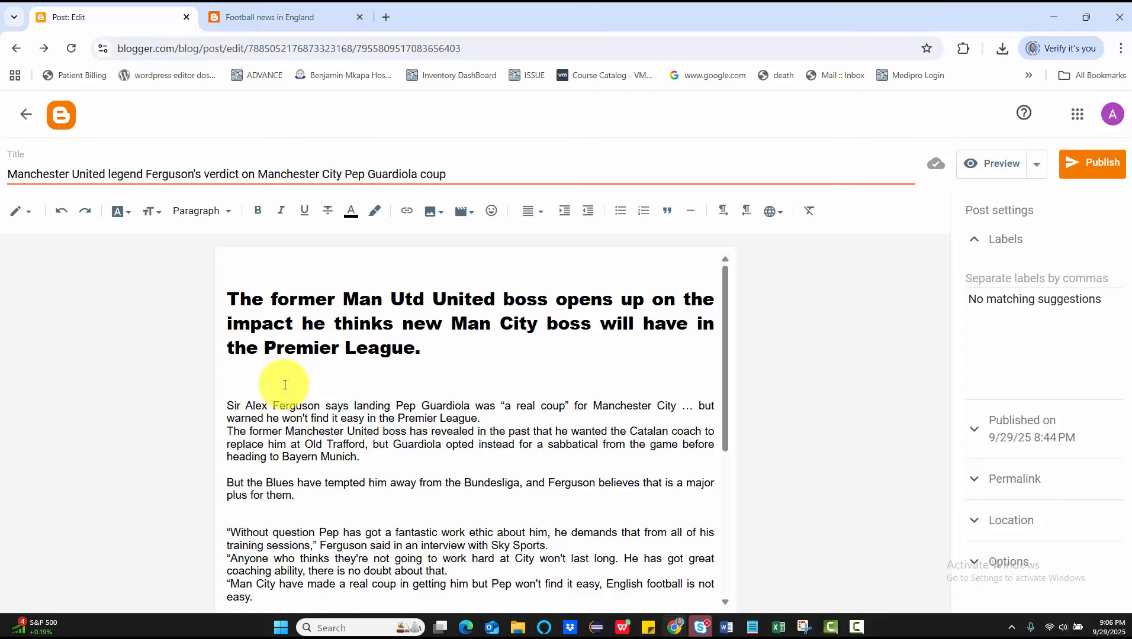
key("ctrl+a")
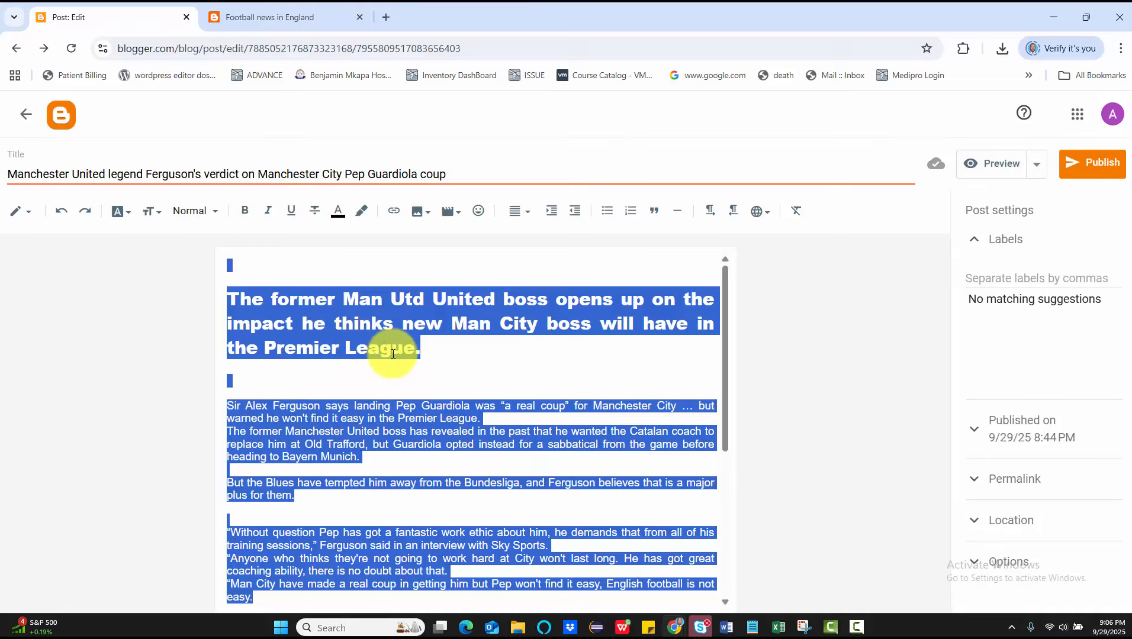
left_click(426, 361)
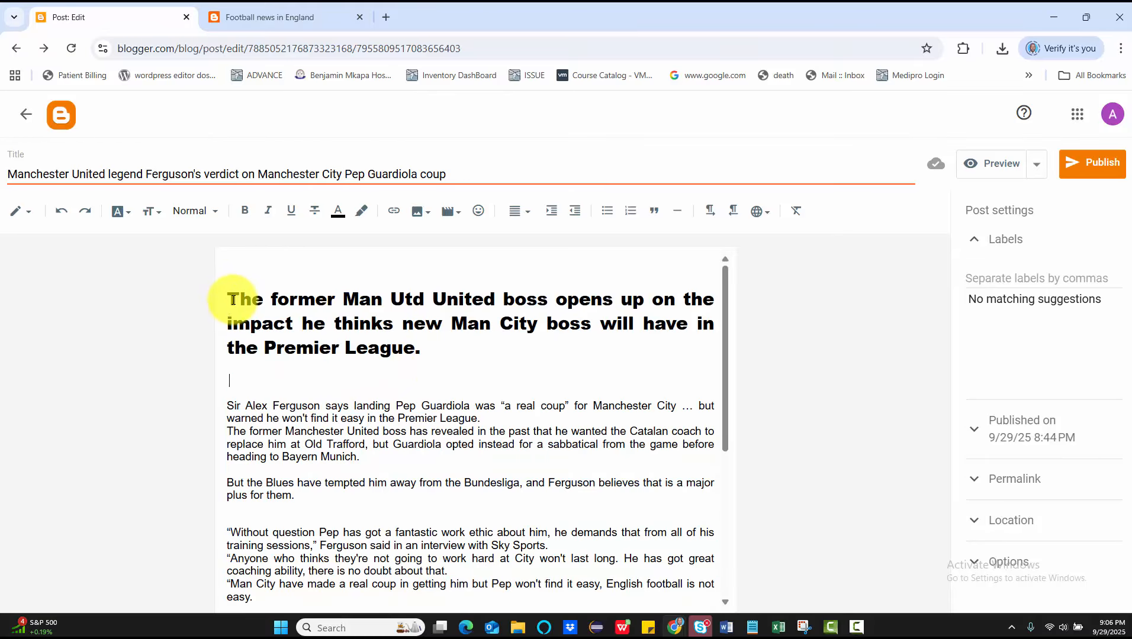
Set the font of the article text, from the bold subheading to the end, to Default Font
left_click_drag(227, 298, 538, 619)
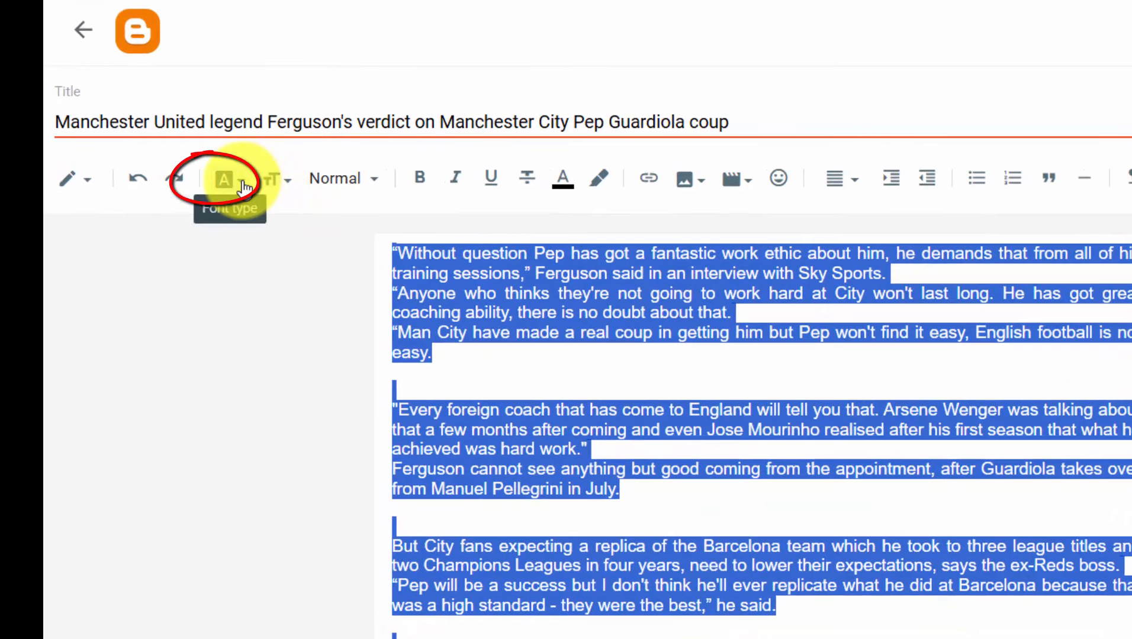
left_click(243, 187)
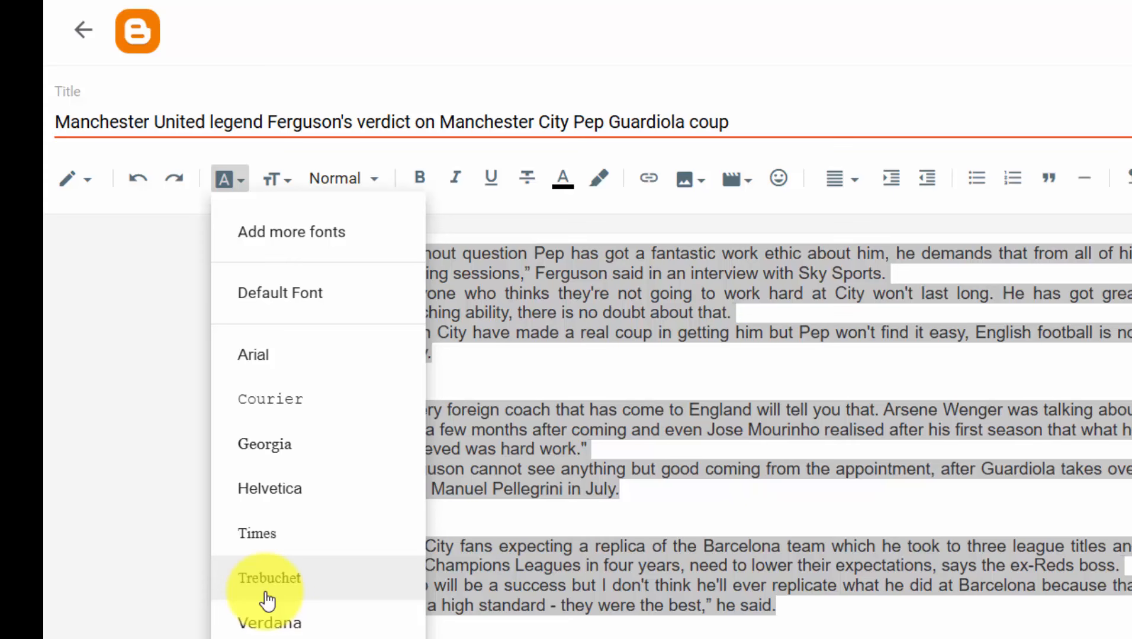
left_click(274, 296)
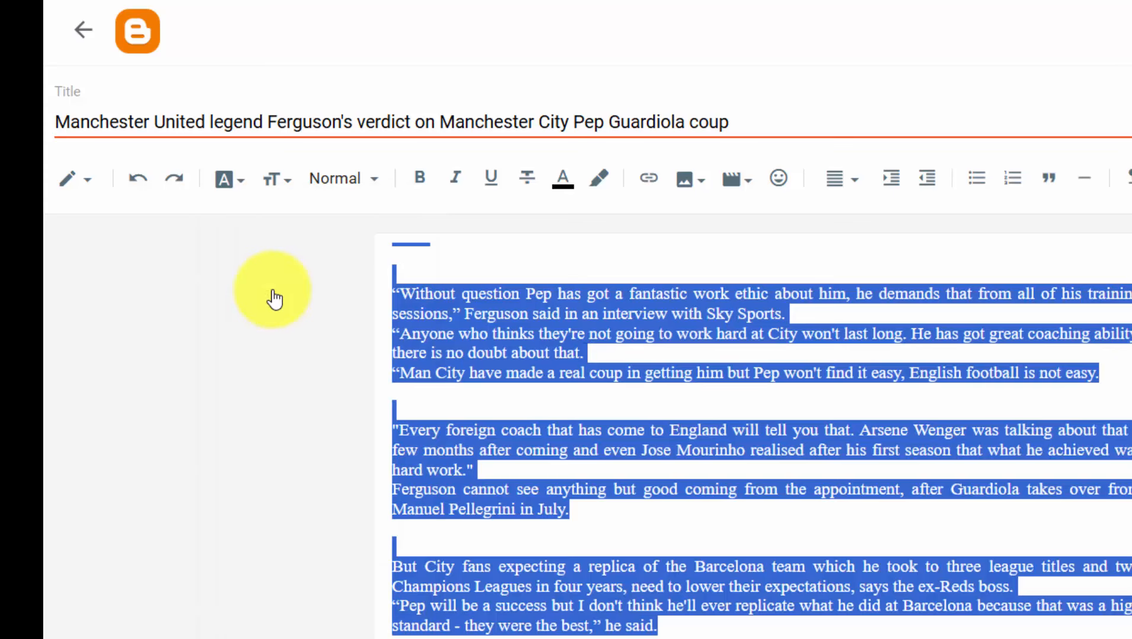
Set the size of the selected article text to Medium
left_click(288, 192)
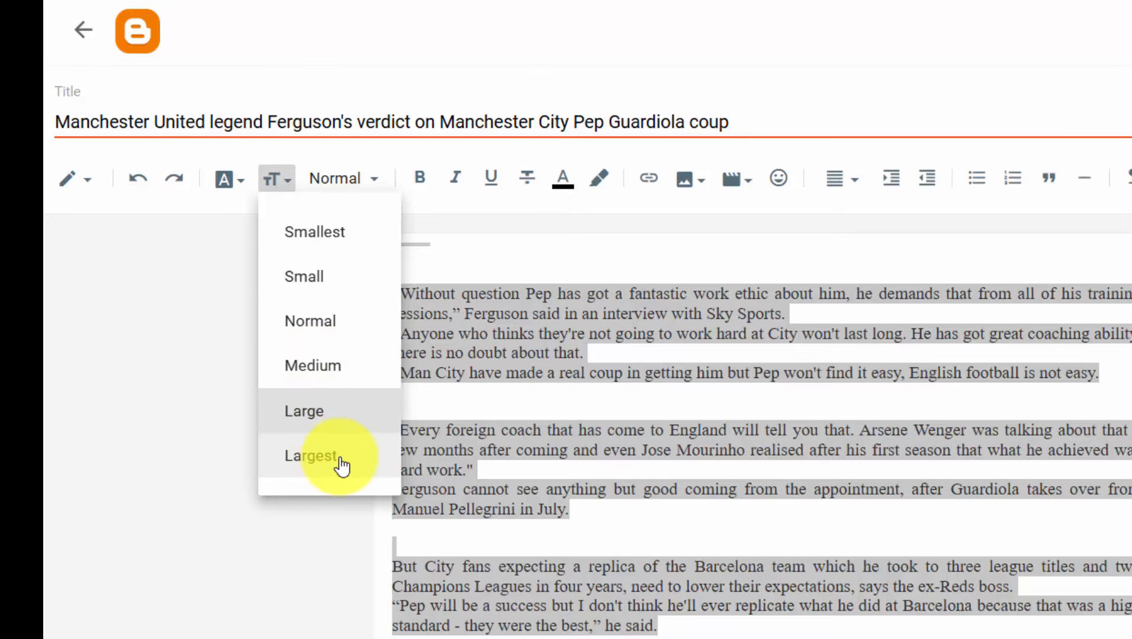
left_click(312, 368)
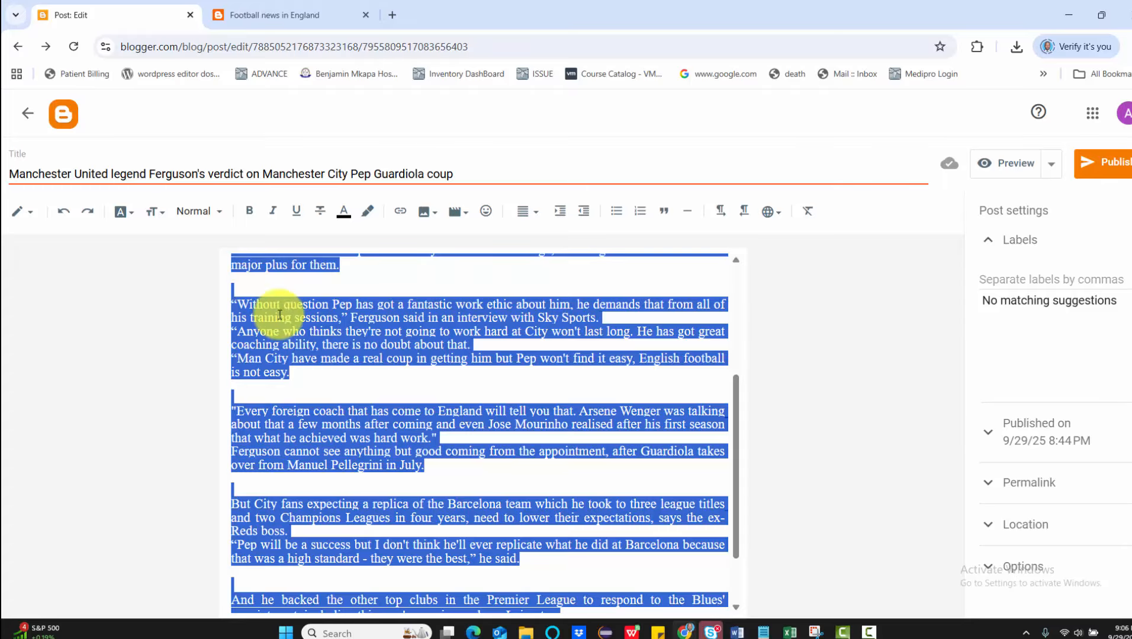
scroll(405, 368, "up", 1)
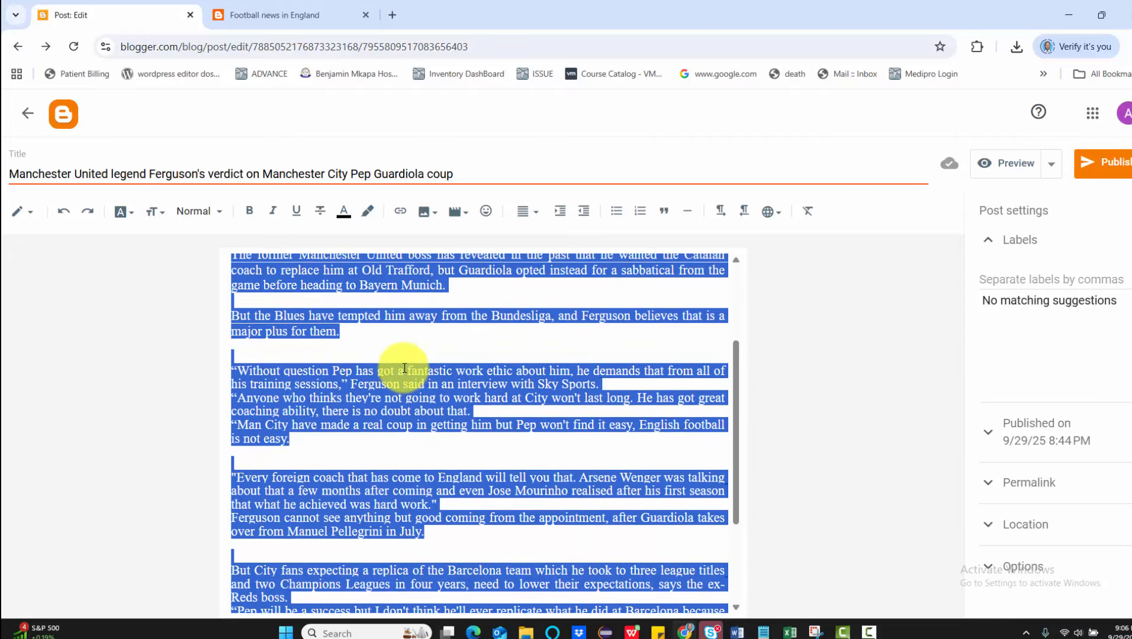
scroll(404, 369, "up", 1)
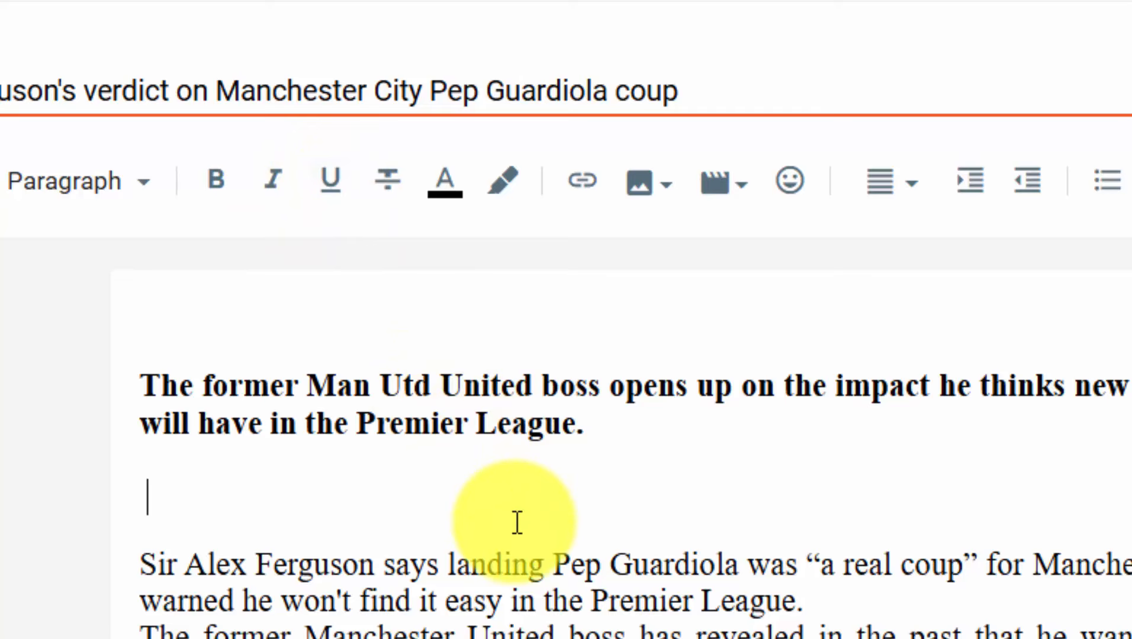
left_click(599, 436)
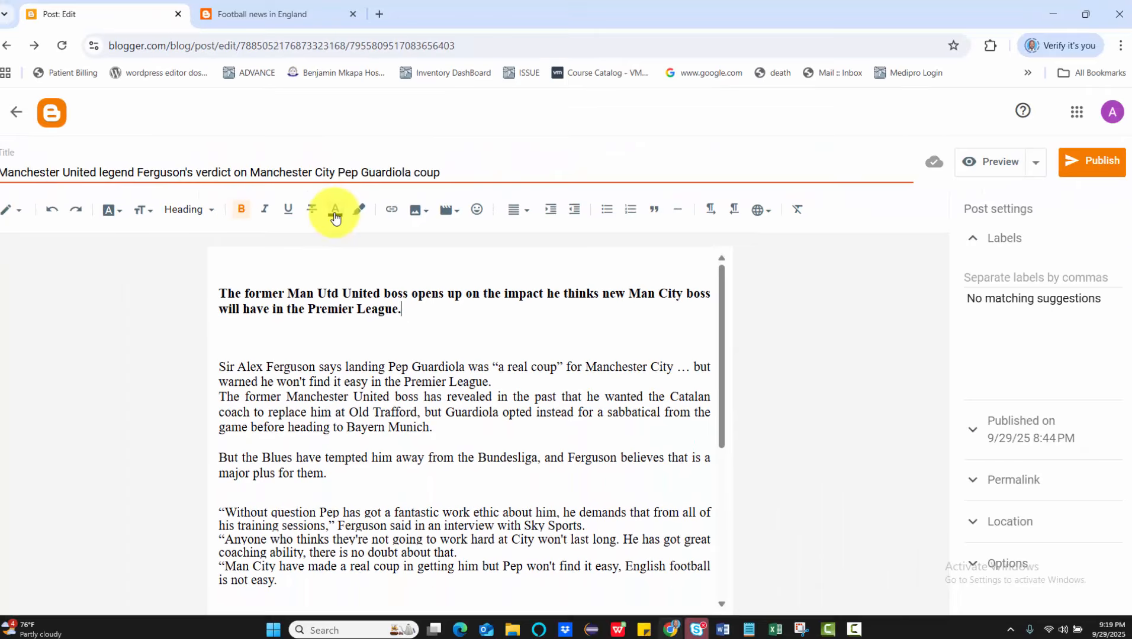
left_click(444, 180)
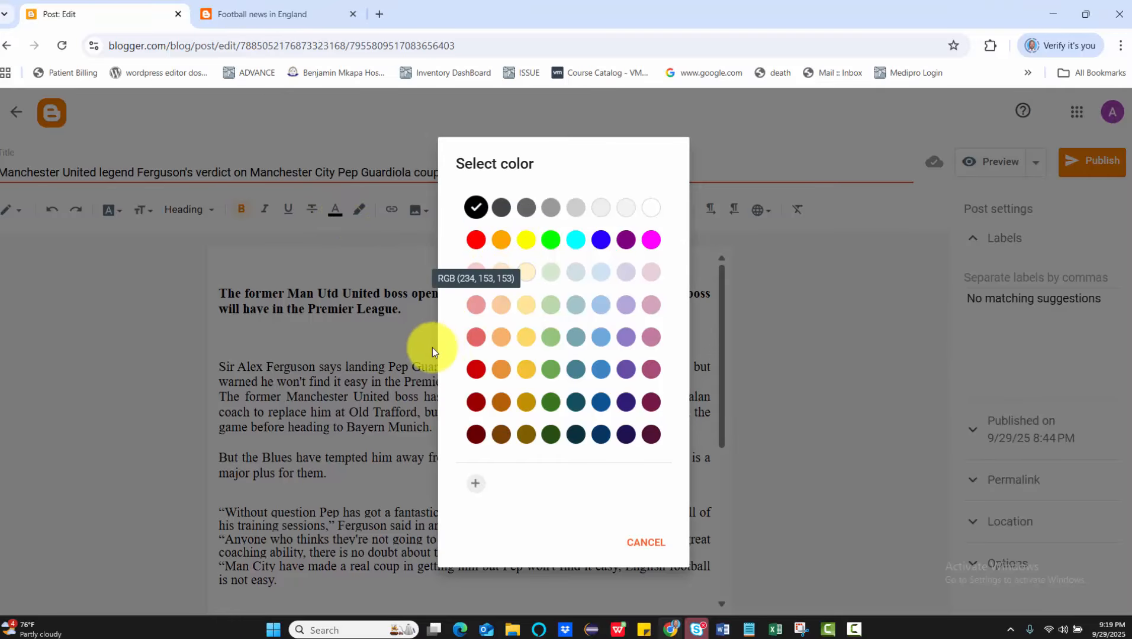
left_click(644, 542)
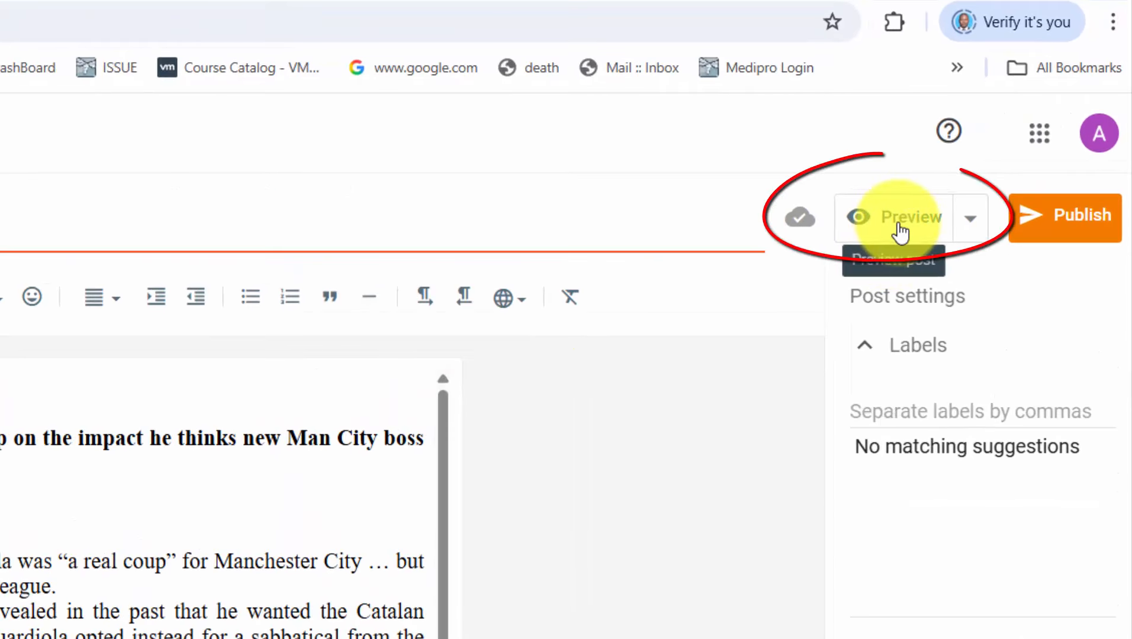
Preview the post in the desktop, tablet and mobile layouts, and read through the mobile version
left_click(898, 230)
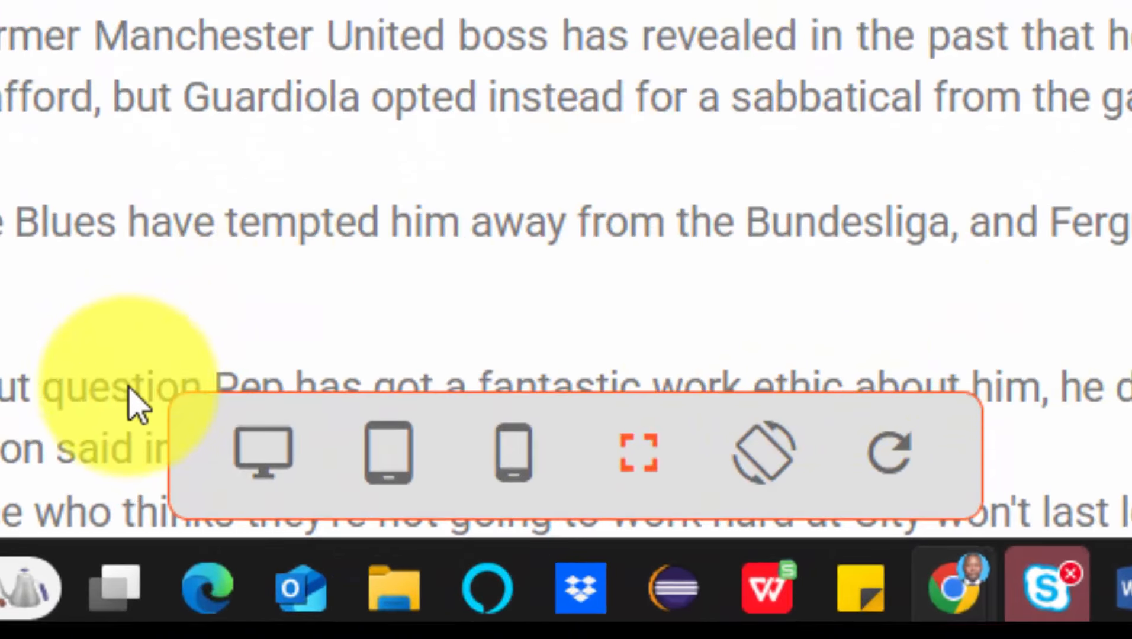
left_click(283, 489)
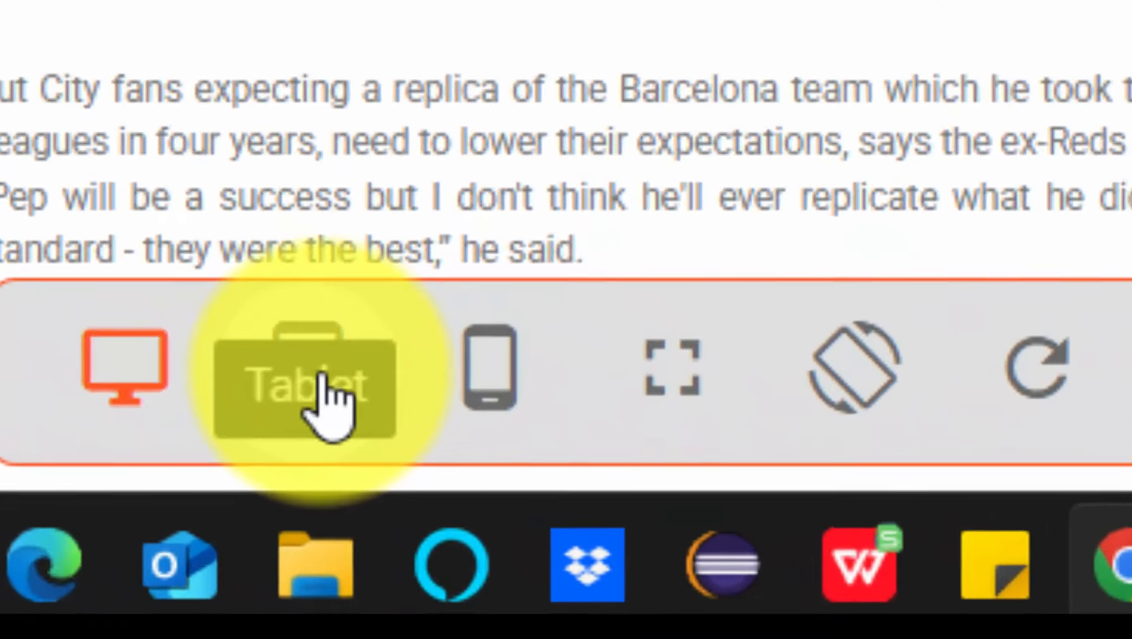
left_click(443, 500)
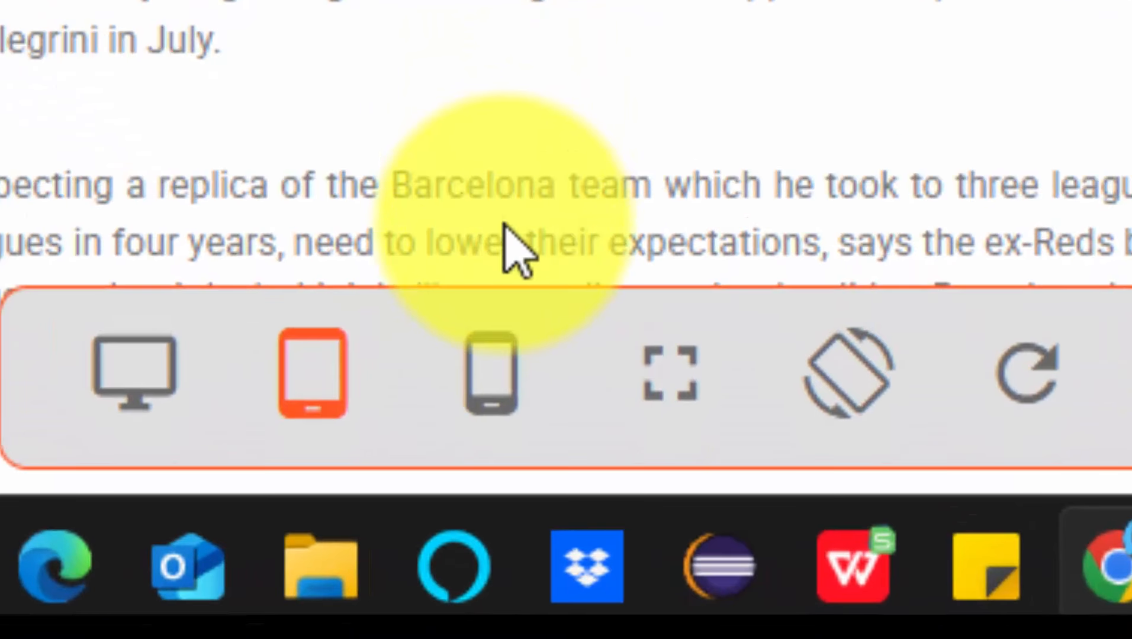
left_click(497, 379)
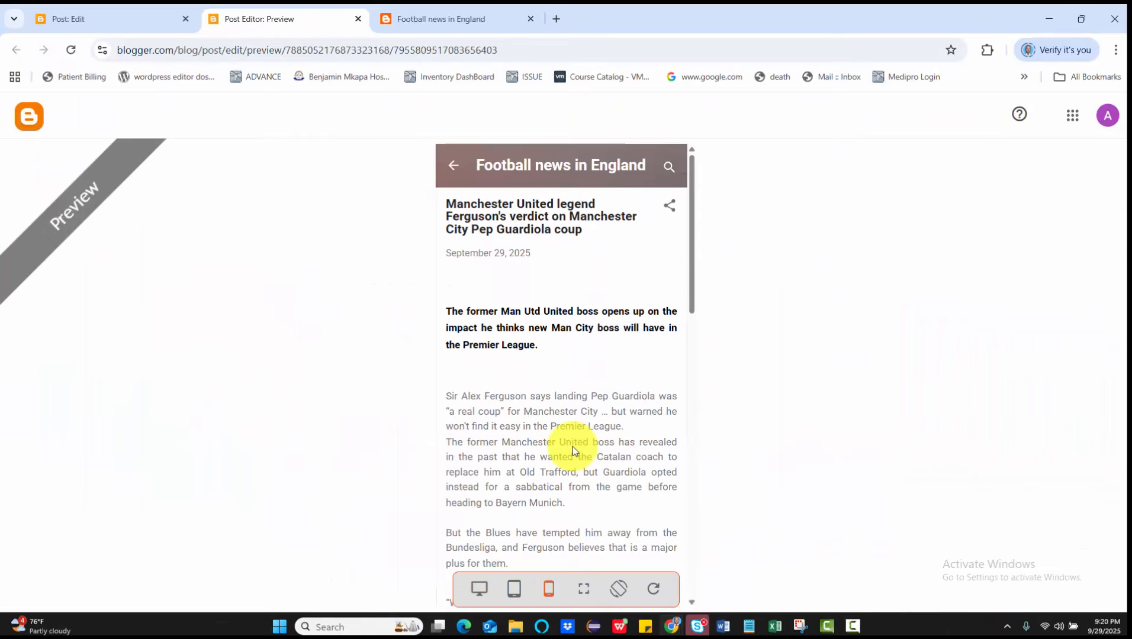
scroll(571, 446, "down", 8)
scroll(572, 446, "down", 3)
scroll(572, 447, "up", 8)
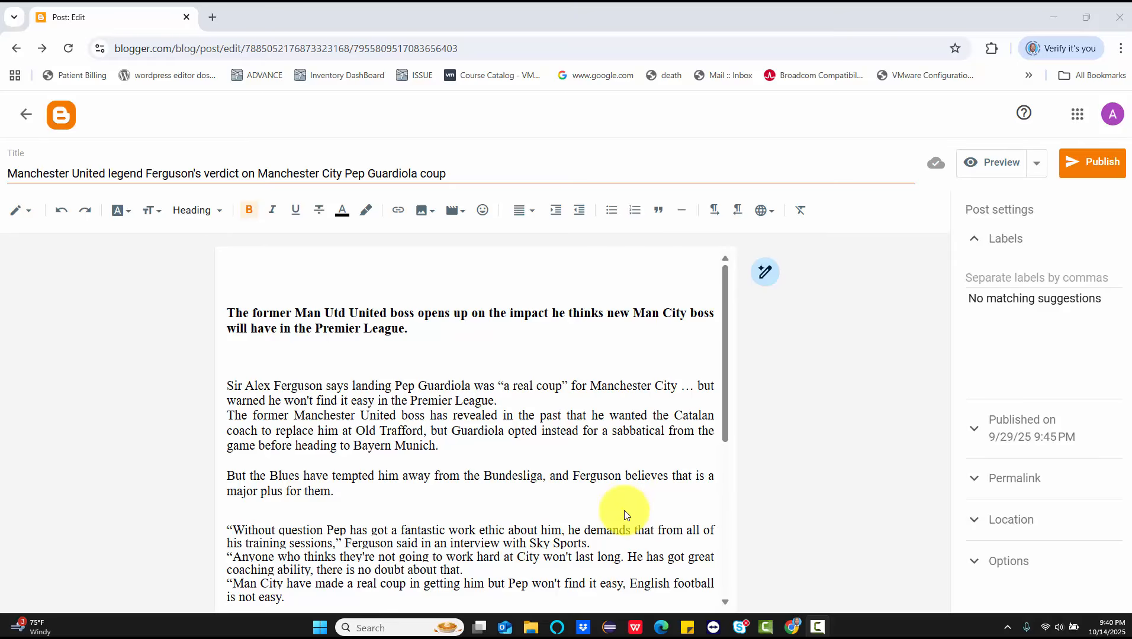
Insert the photo of the two football managers from the computer above the opening subheading of the post
left_click(233, 294)
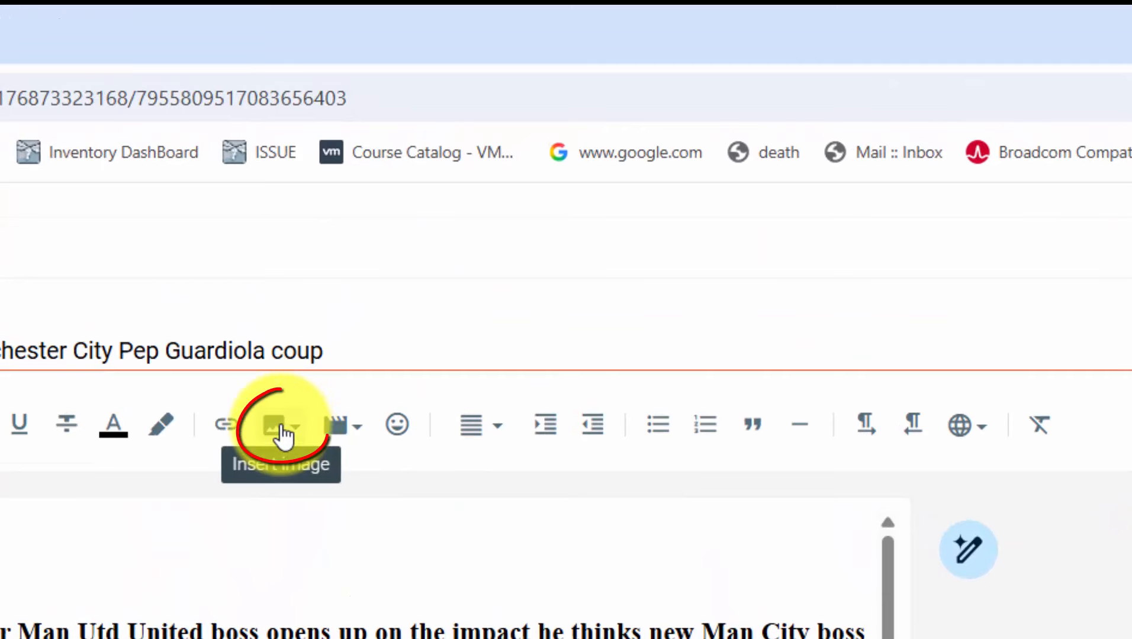
left_click(282, 430)
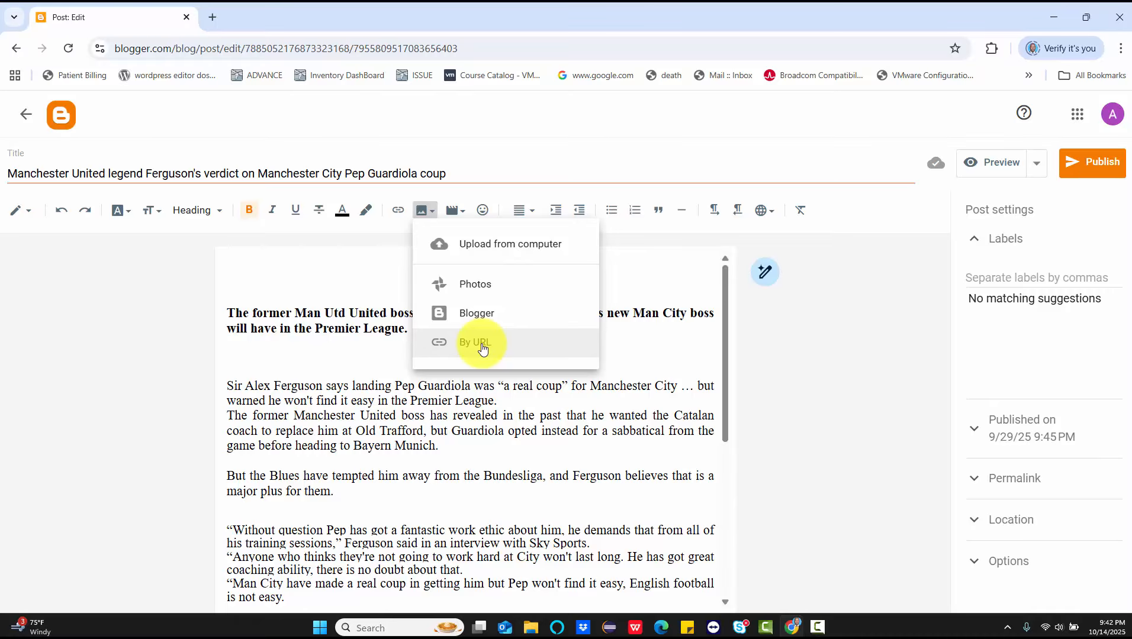
left_click(504, 249)
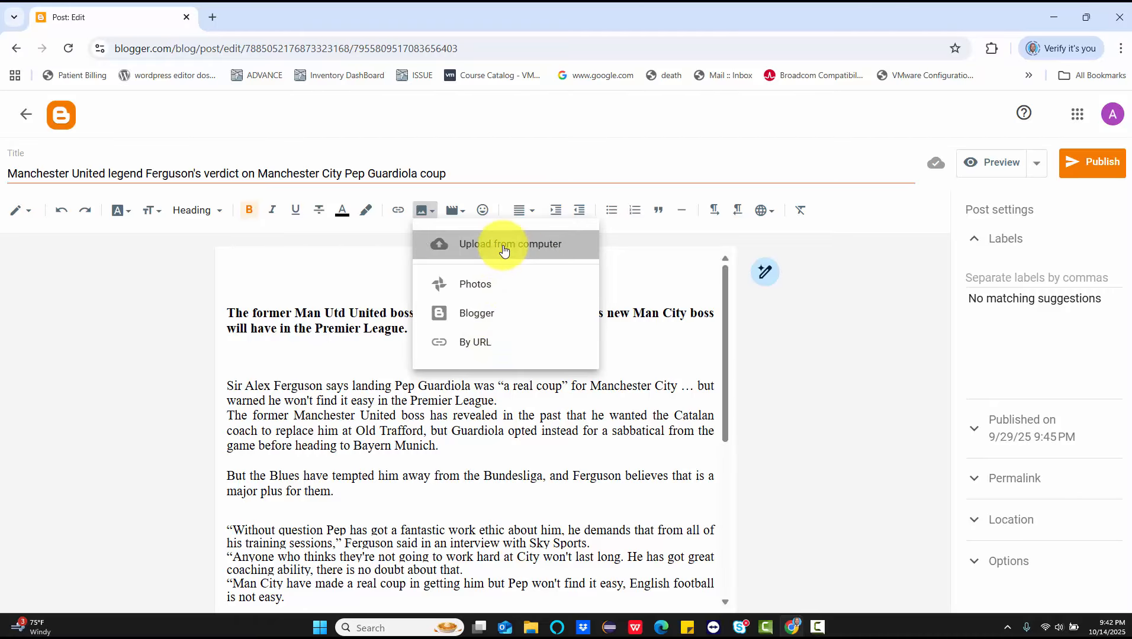
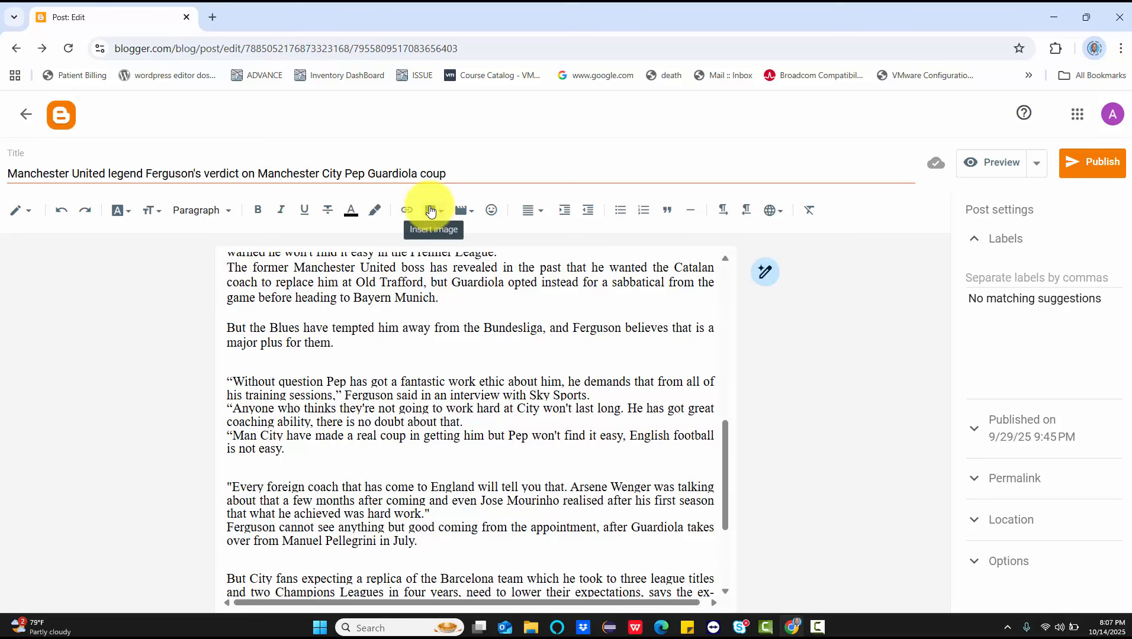
left_click(430, 211)
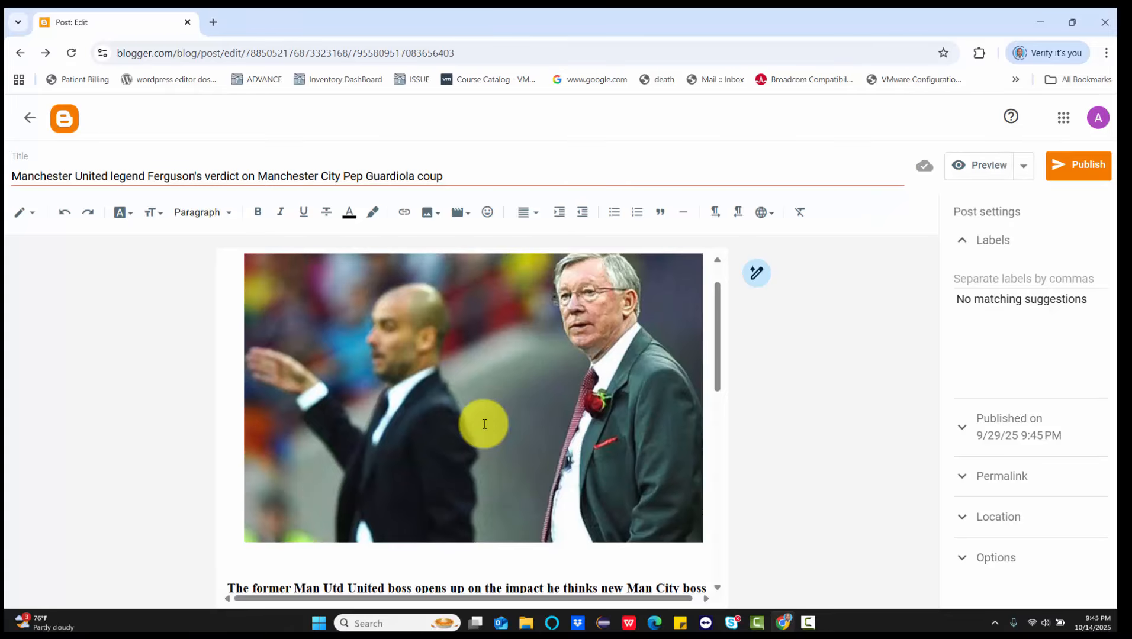
Preview the post to check the inserted photo and the text below it, and return to the editor
left_click(986, 162)
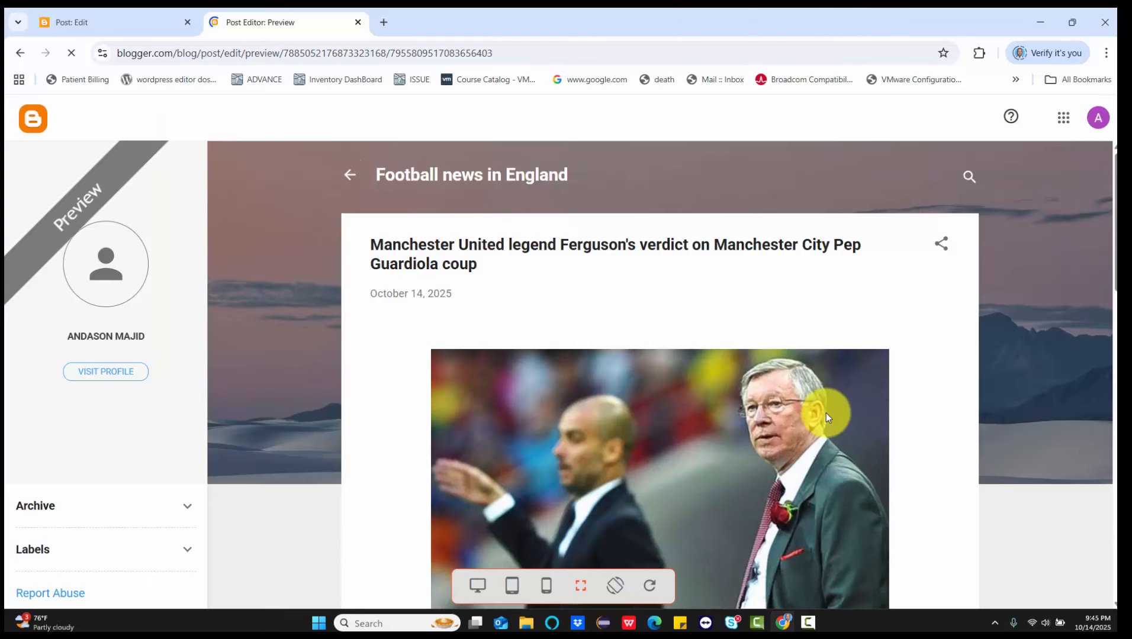
scroll(826, 413, "down", 8)
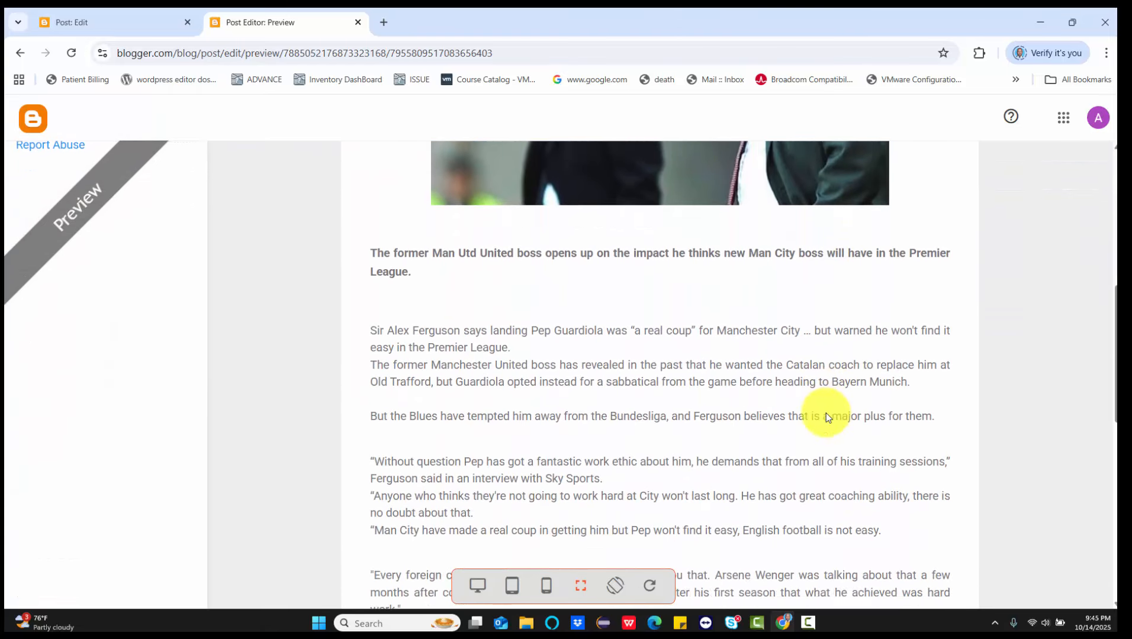
scroll(826, 413, "up", 6)
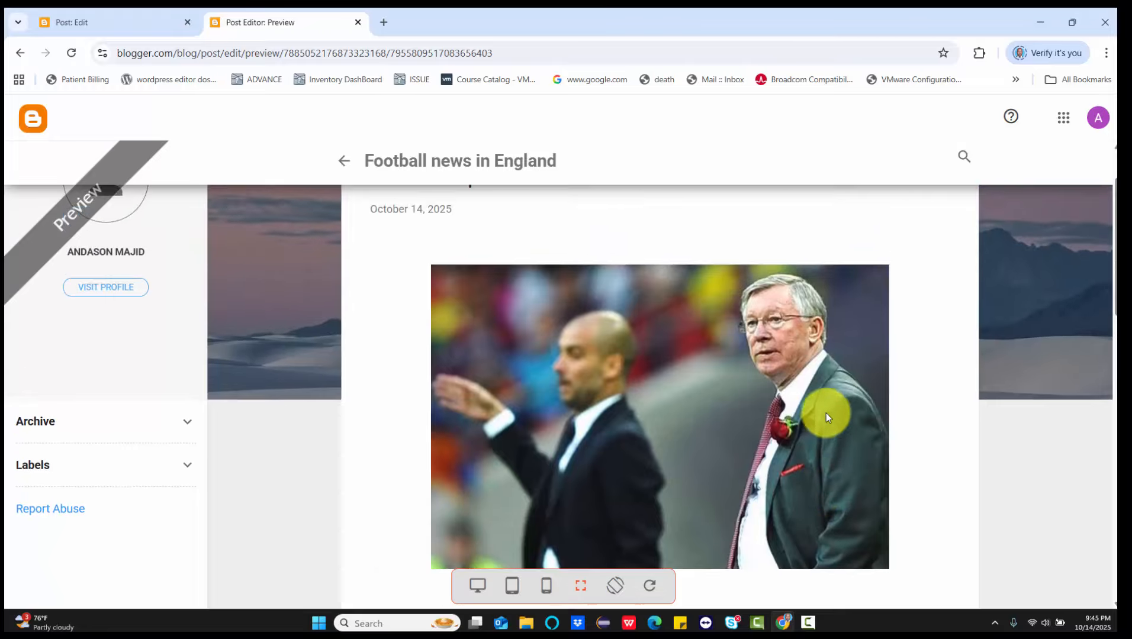
left_click(358, 22)
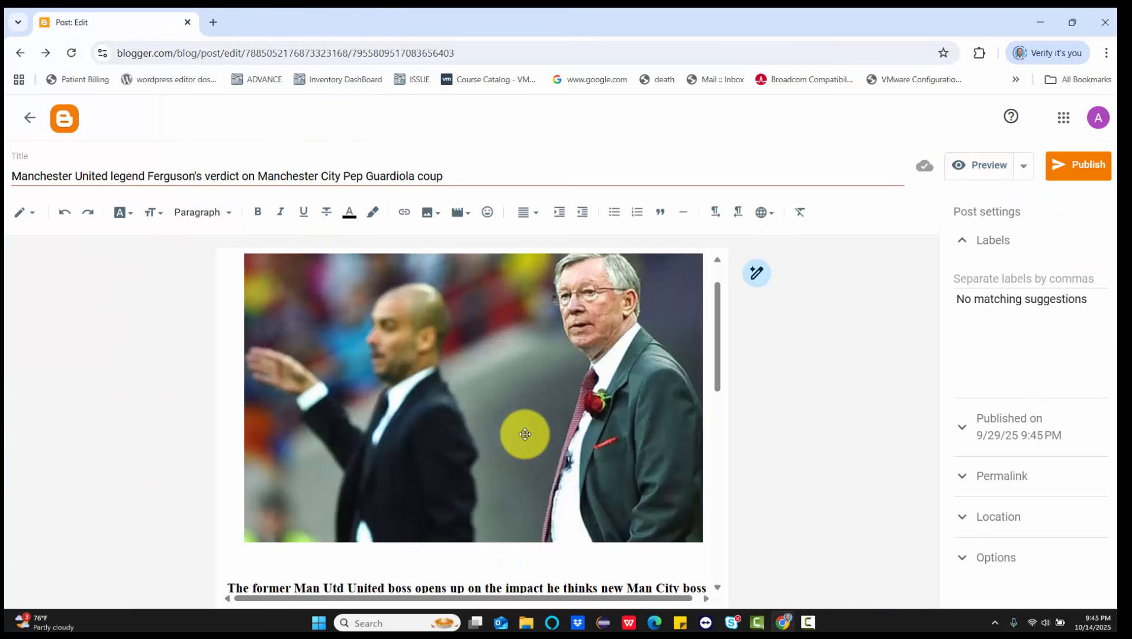
scroll(524, 432, "down", 2)
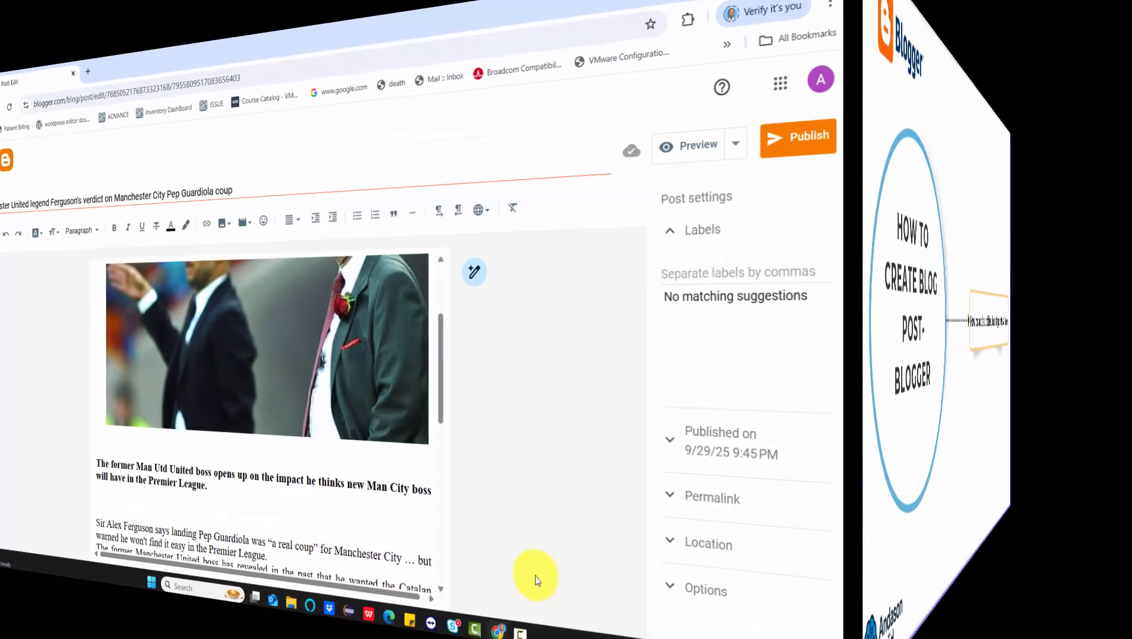
right_click(438, 632)
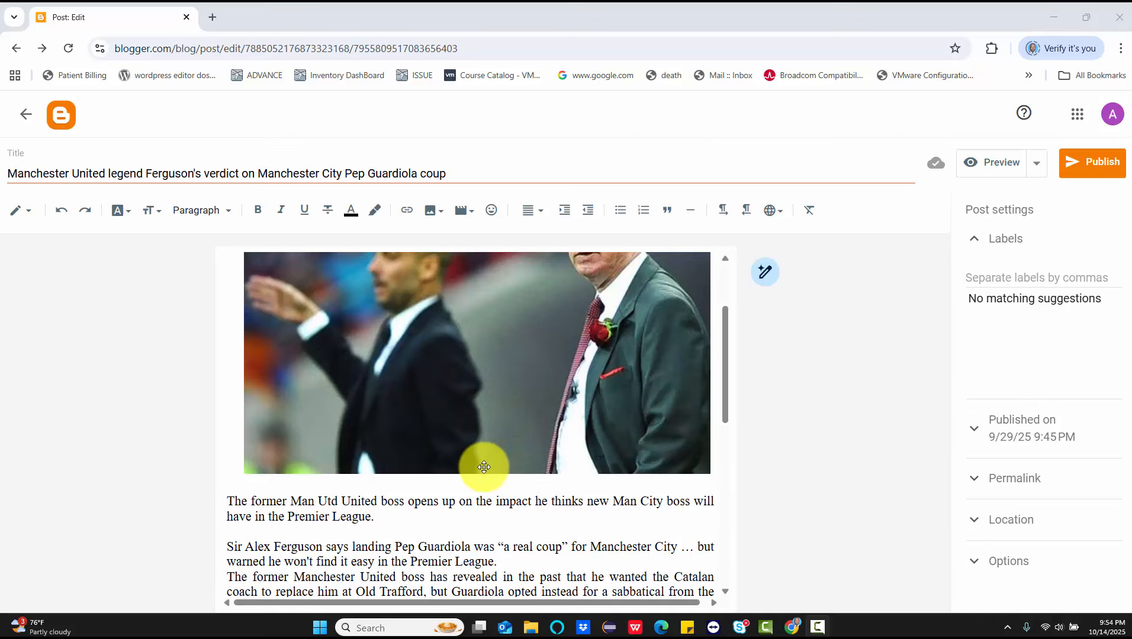
Format the opening sentence below the photo, "The former Man Utd United boss opens up…", as a bold Subheading
scroll(484, 467, "down", 1)
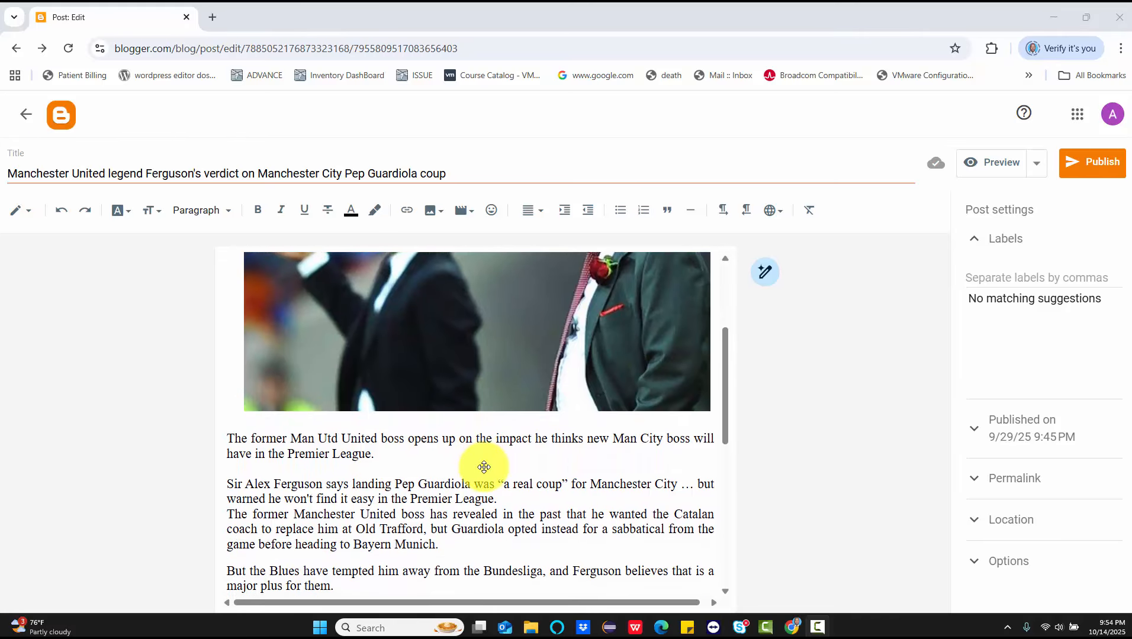
left_click(381, 458)
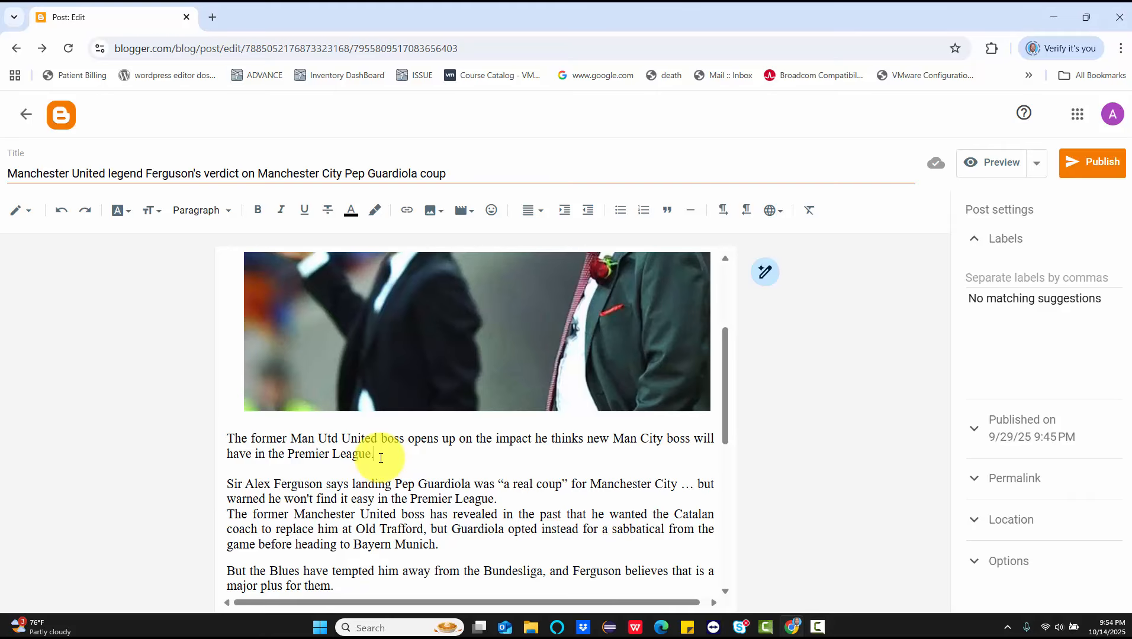
left_click_drag(381, 457, 223, 442)
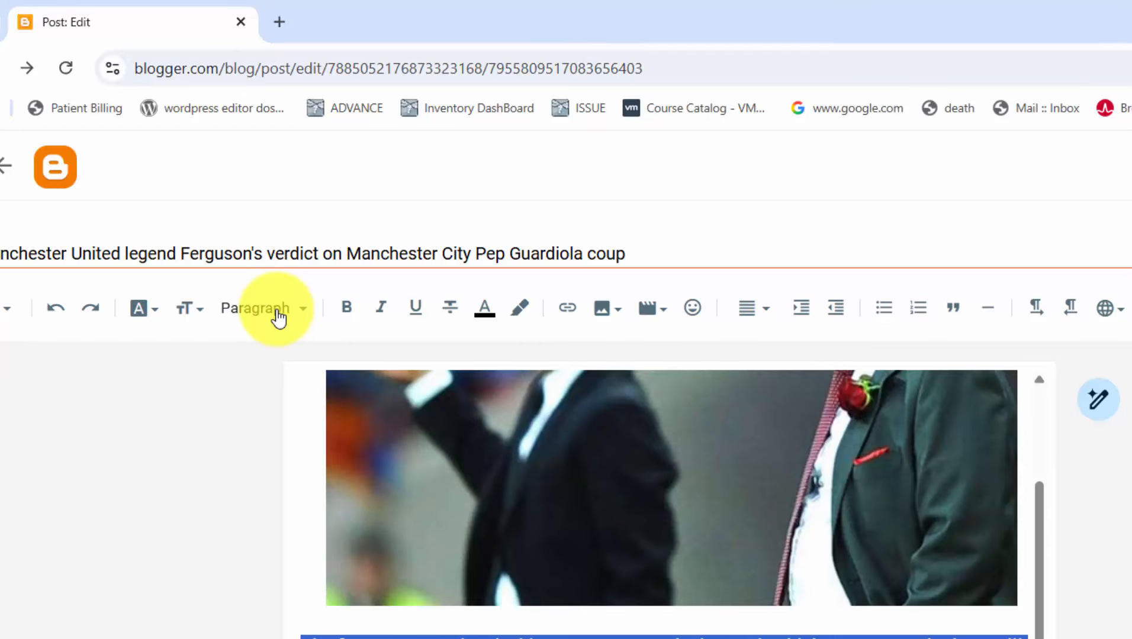
left_click(275, 317)
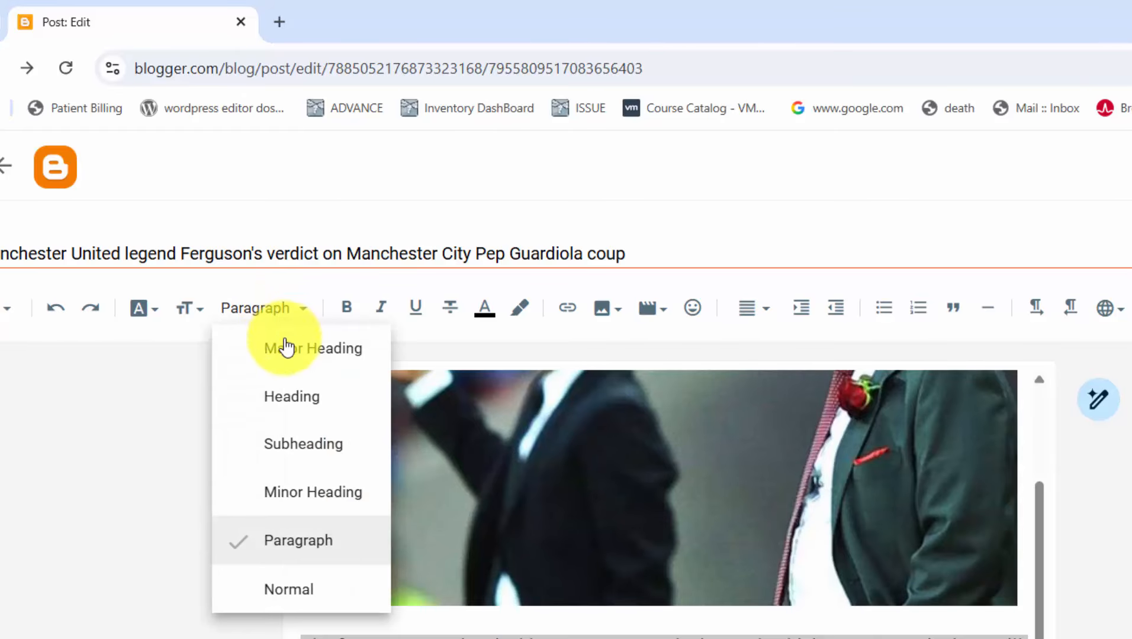
left_click(305, 441)
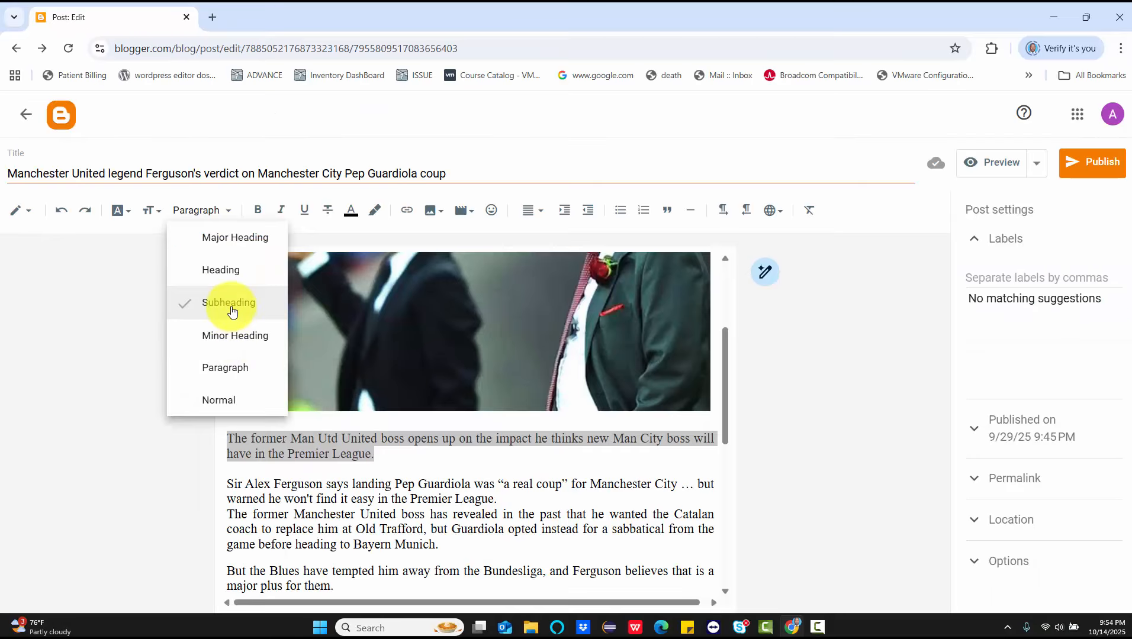
left_click(307, 449)
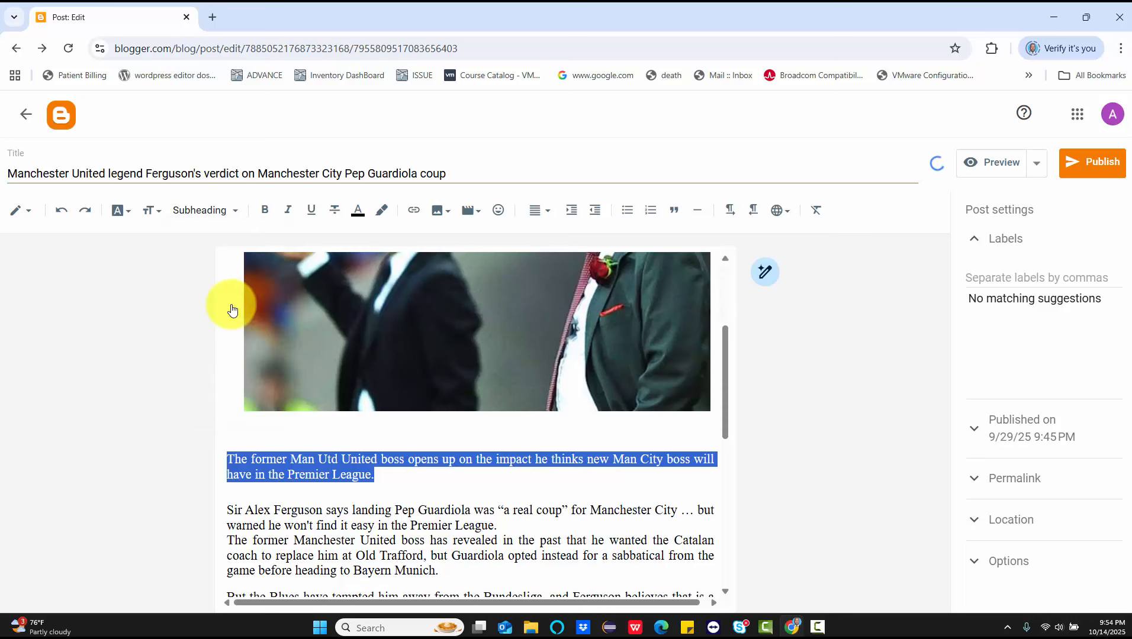
key("ctrl+b")
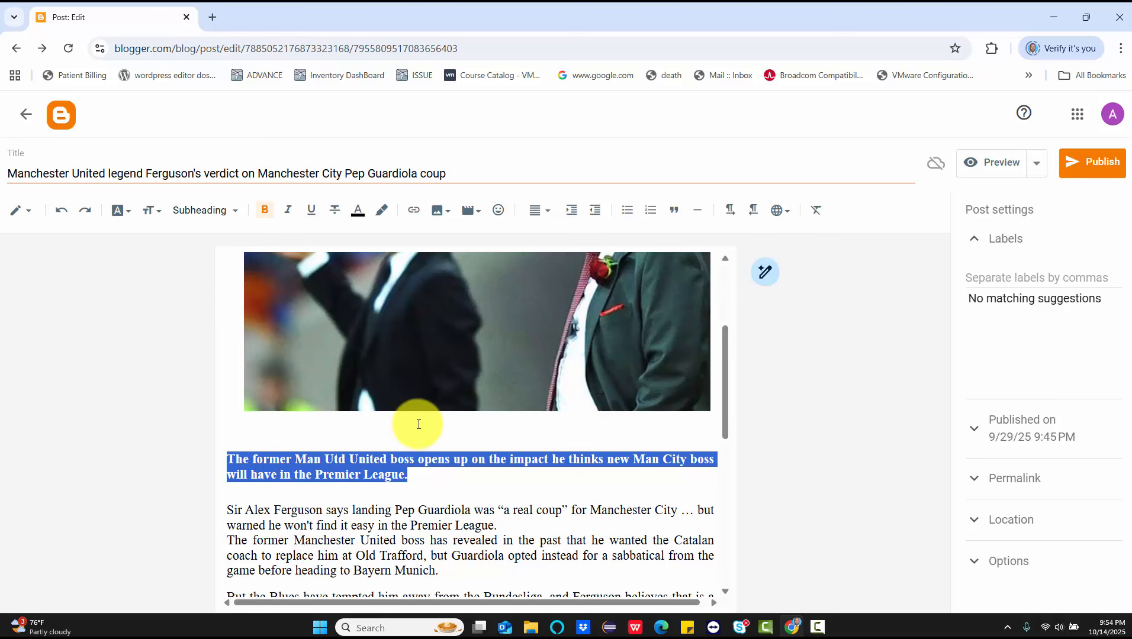
left_click(413, 496)
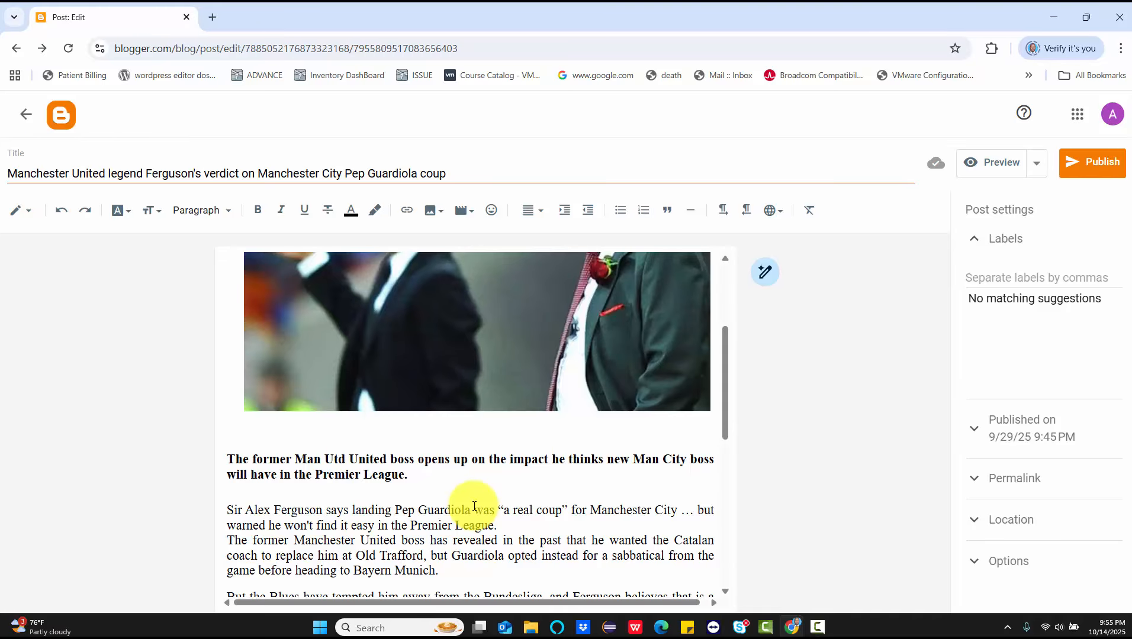
Add a bulleted list with the items a, s and ss below the paragraph ending "major plus for them."
scroll(474, 506, "down", 2)
left_click(376, 519)
key("Return")
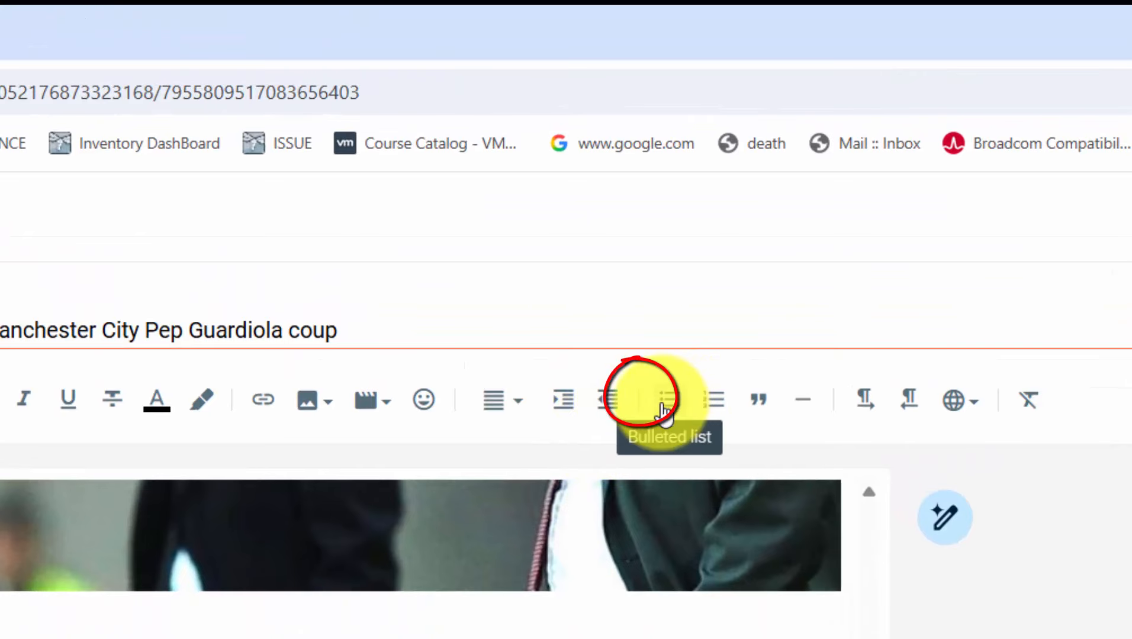
left_click(663, 409)
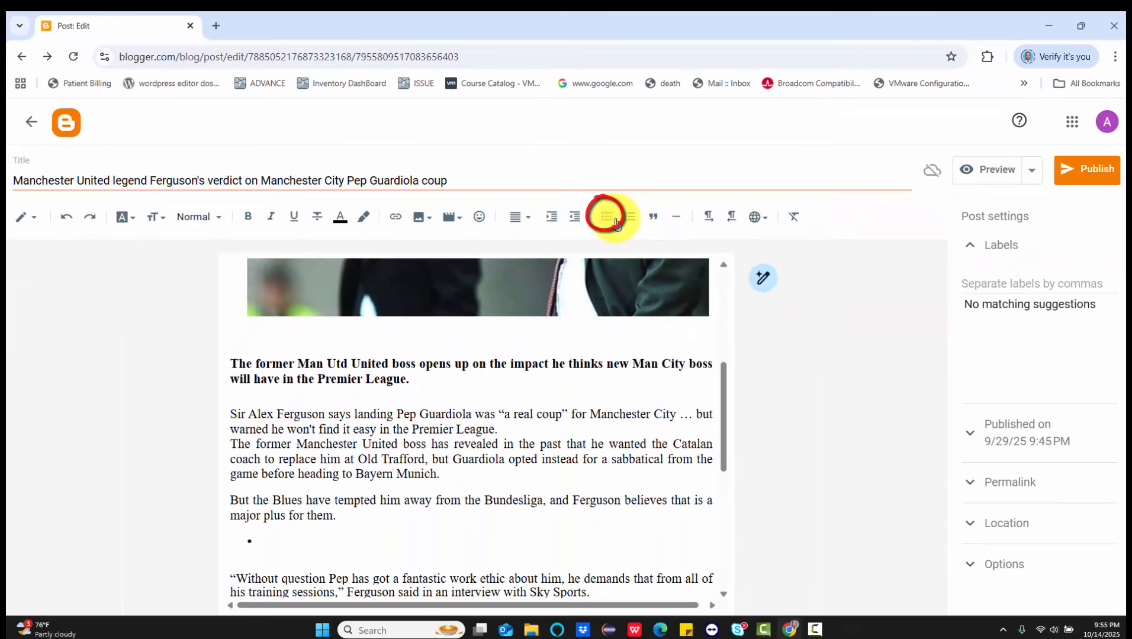
type("a")
key("Return")
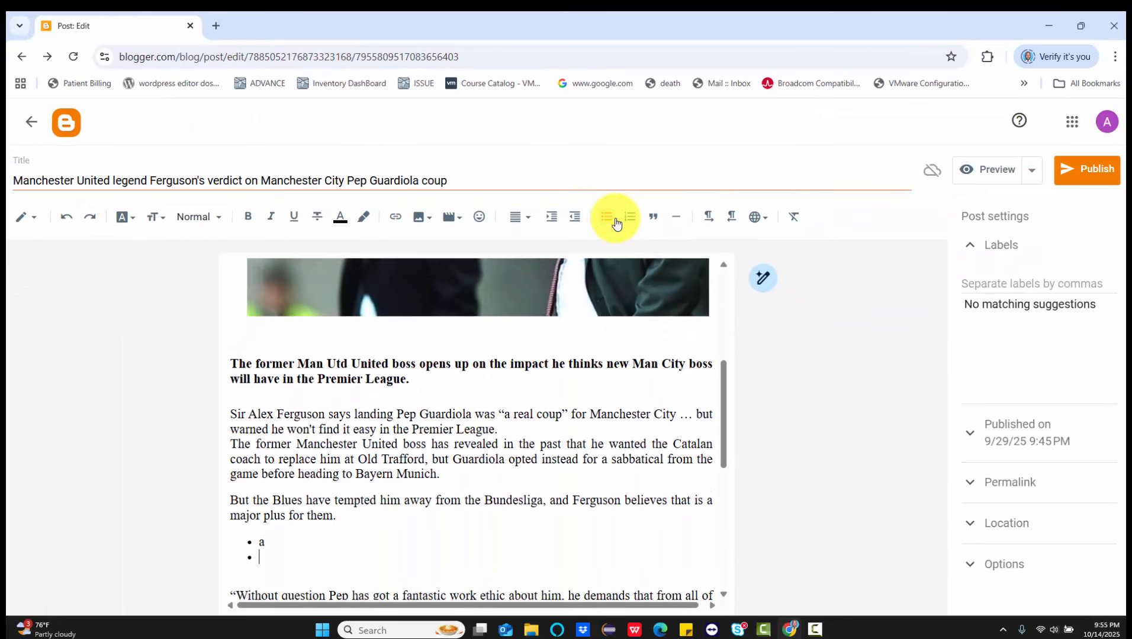
type("s")
key("Return")
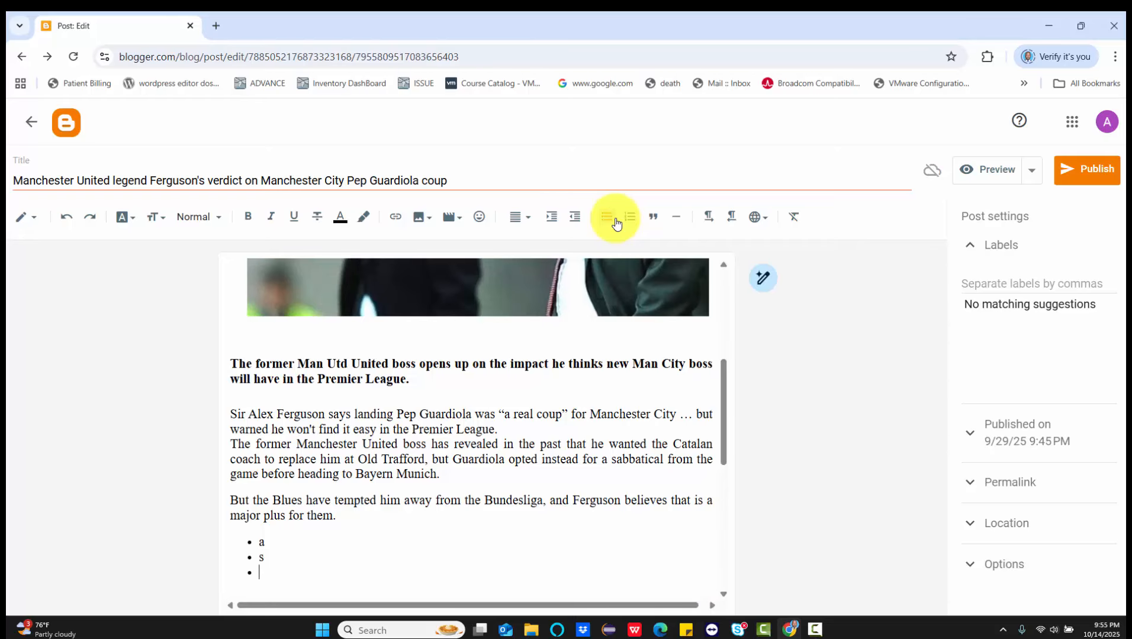
type("ss")
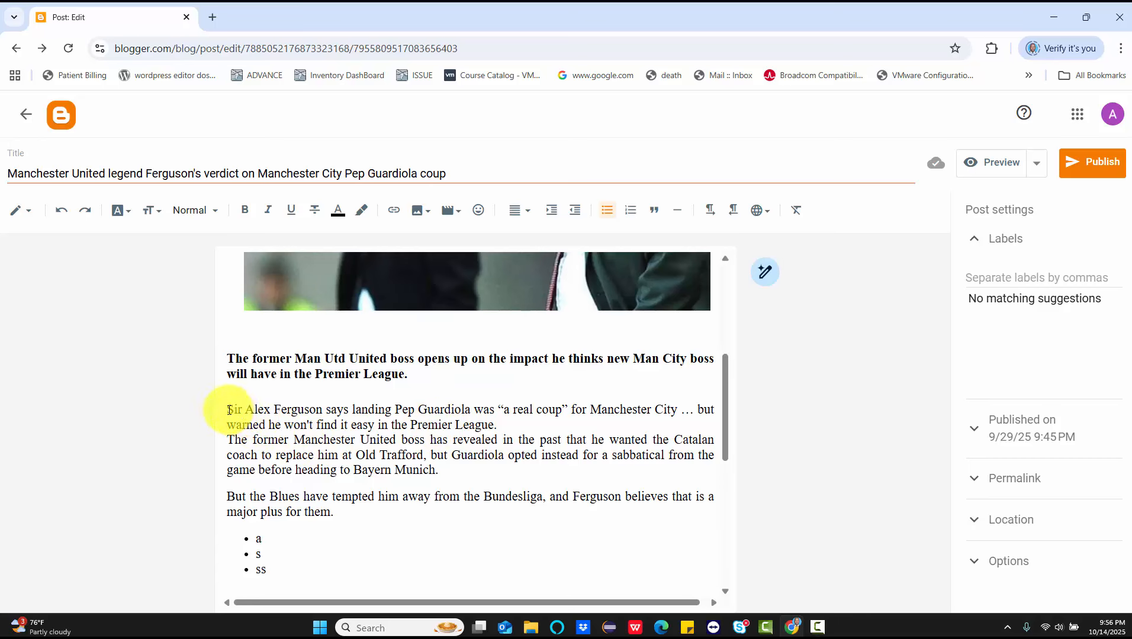
Select the words "Pep Guardiola" in the paragraph below the subheading and search Google for pep guardiola in a new tab
left_click_drag(228, 410, 303, 409)
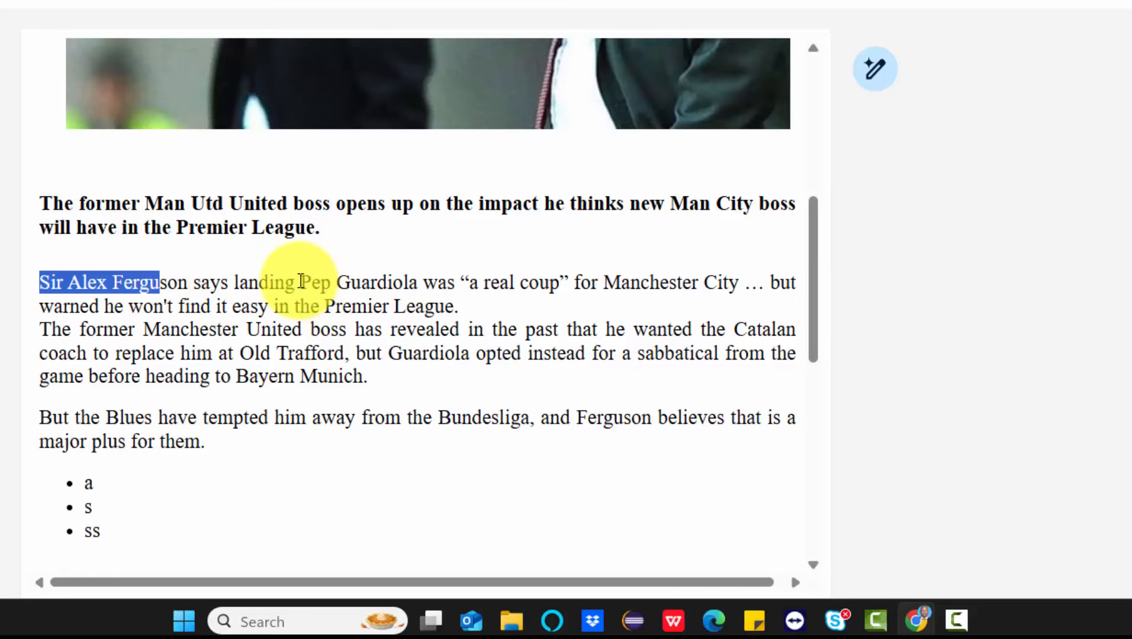
left_click_drag(300, 283, 422, 289)
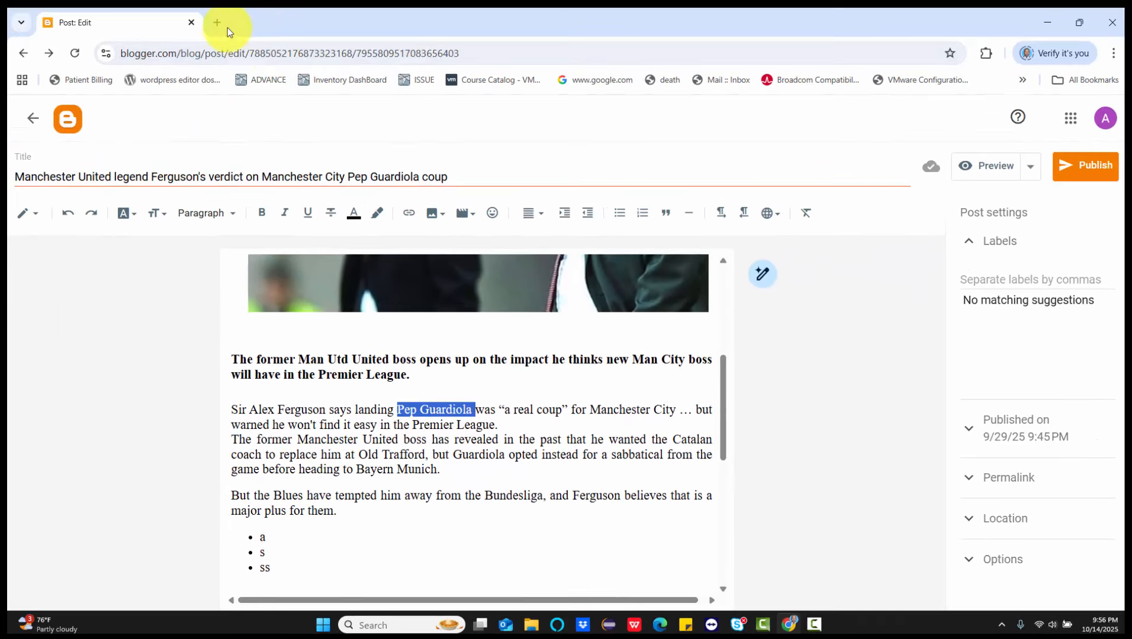
left_click(221, 23)
left_click(228, 51)
type("pe")
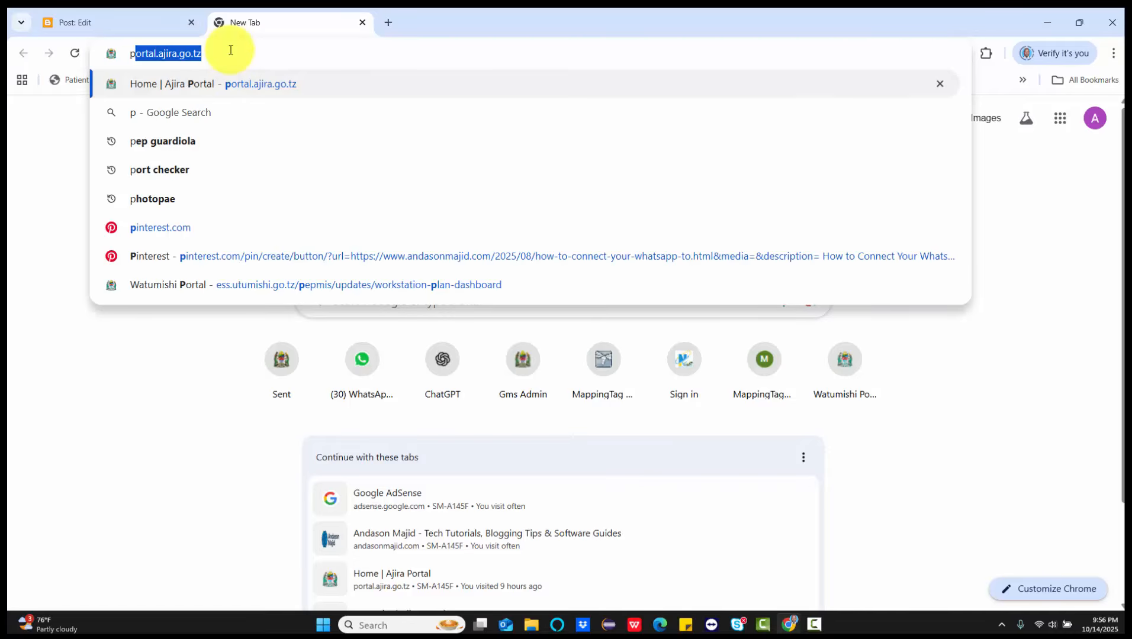
type("p")
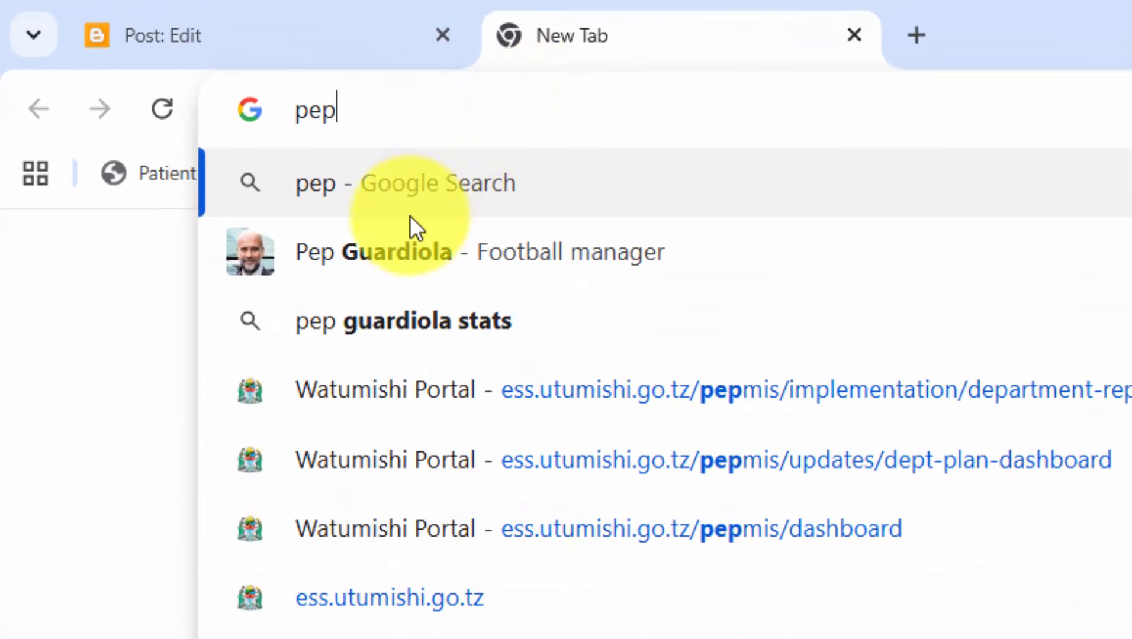
left_click(230, 148)
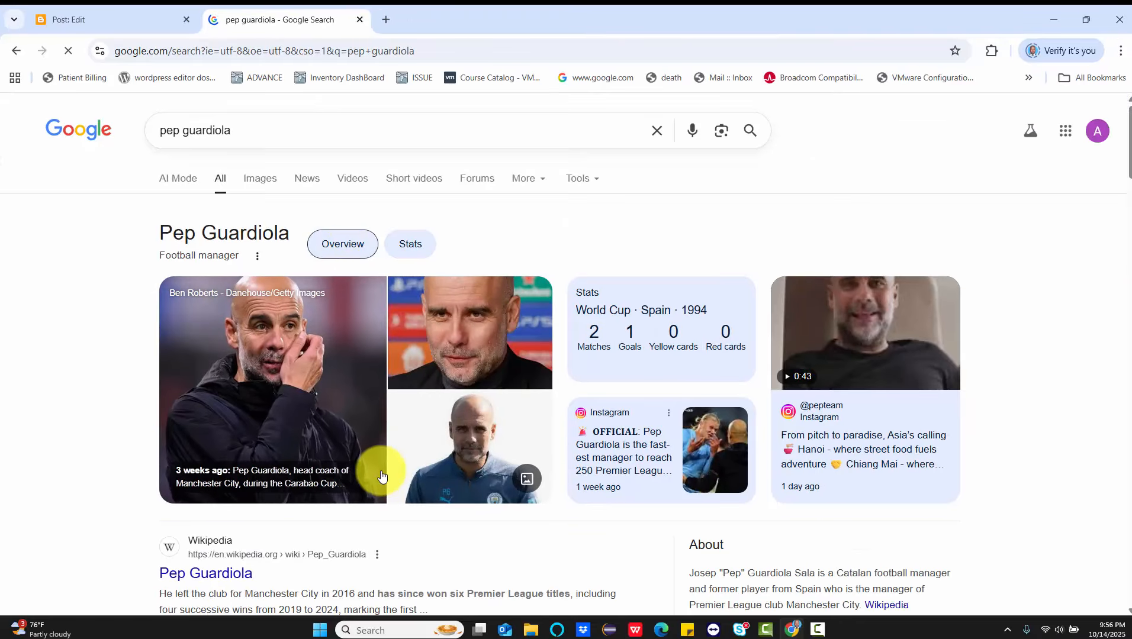
scroll(447, 557, "down", 5)
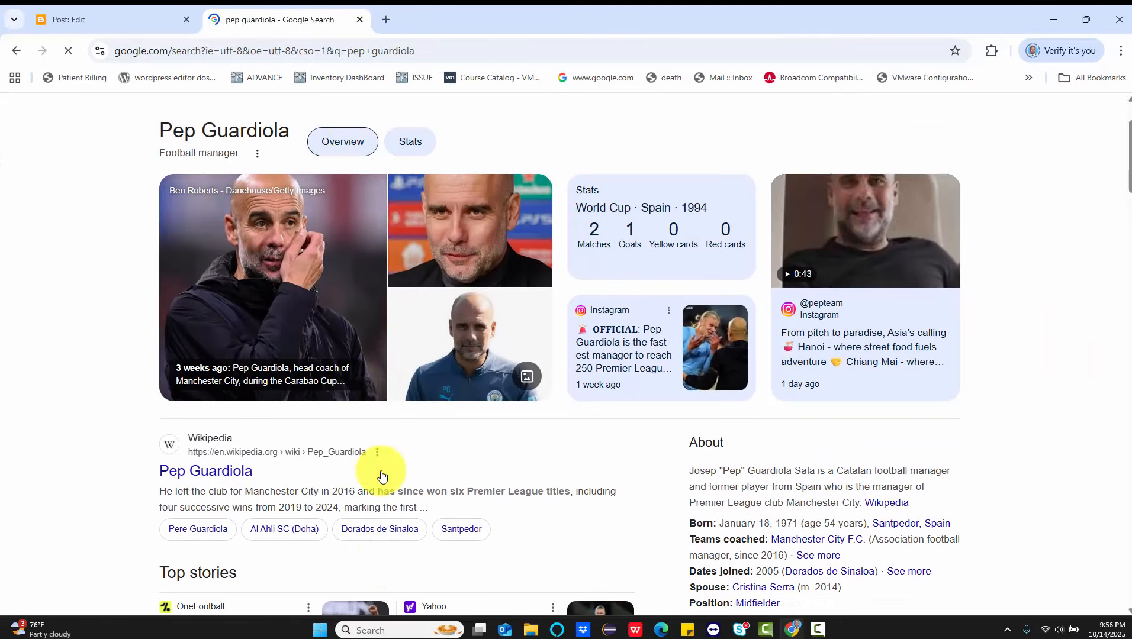
scroll(382, 476, "down", 6)
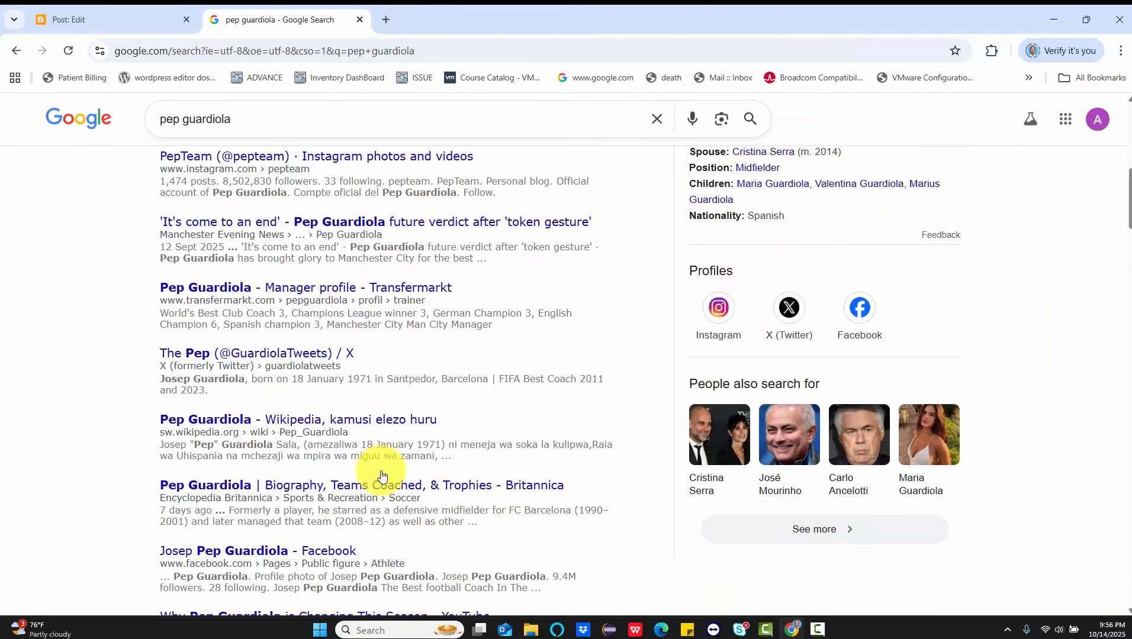
scroll(382, 476, "down", 5)
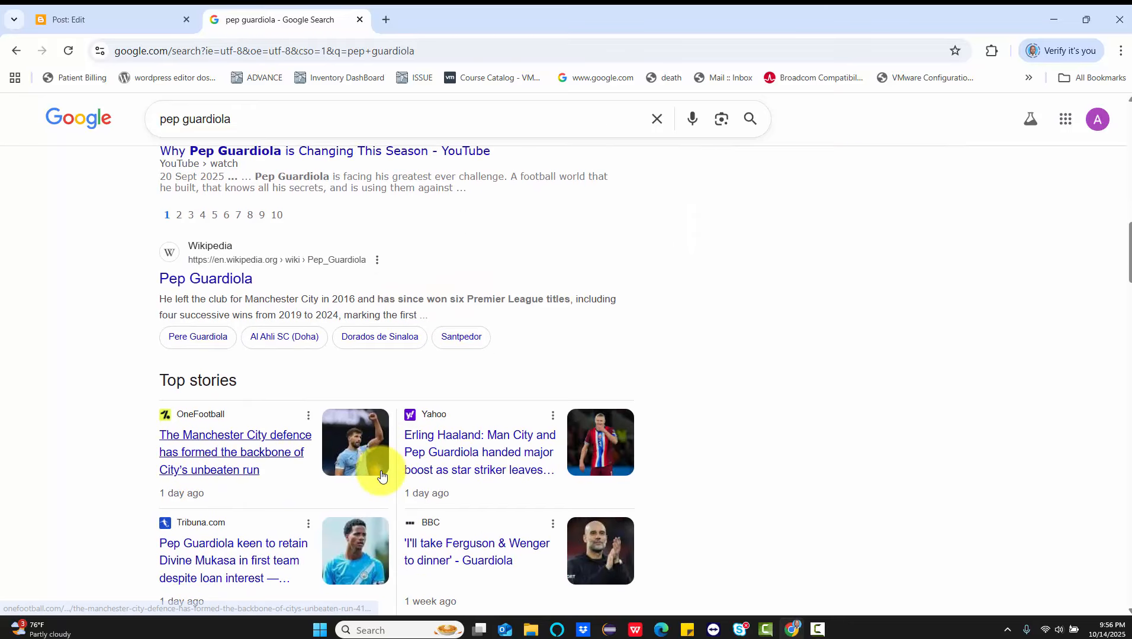
scroll(382, 476, "down", 4)
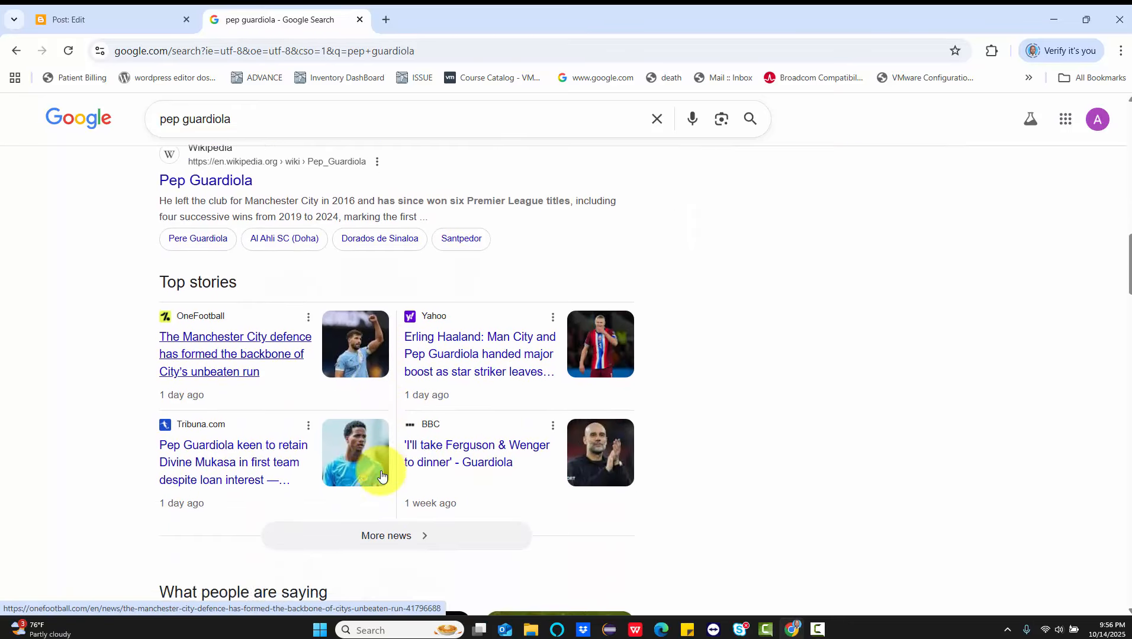
scroll(382, 476, "down", 12)
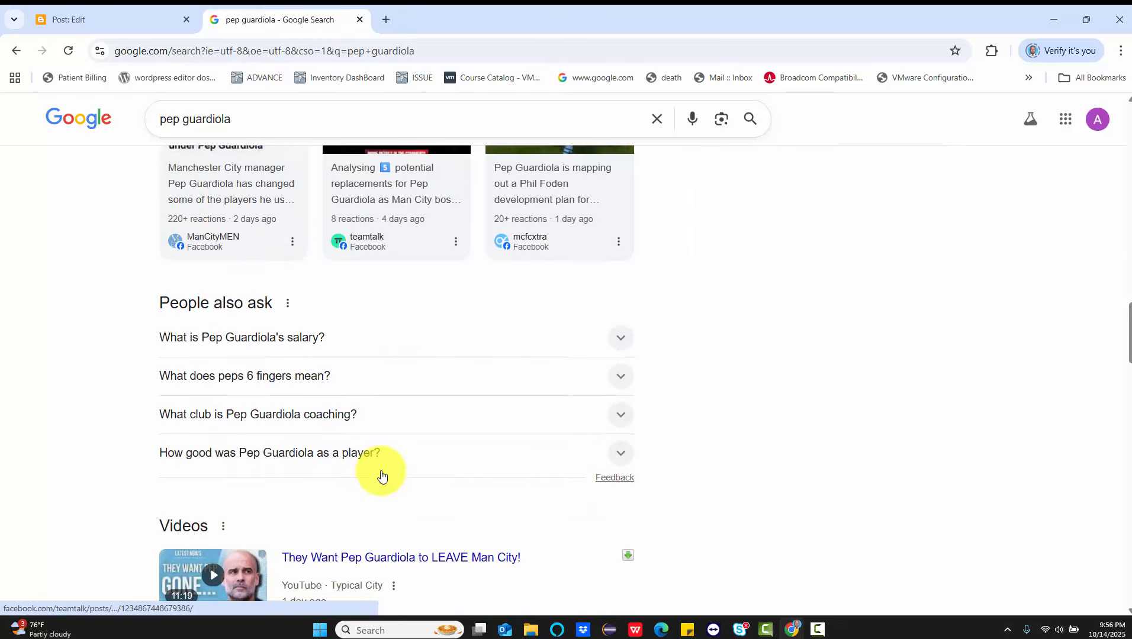
scroll(382, 476, "down", 5)
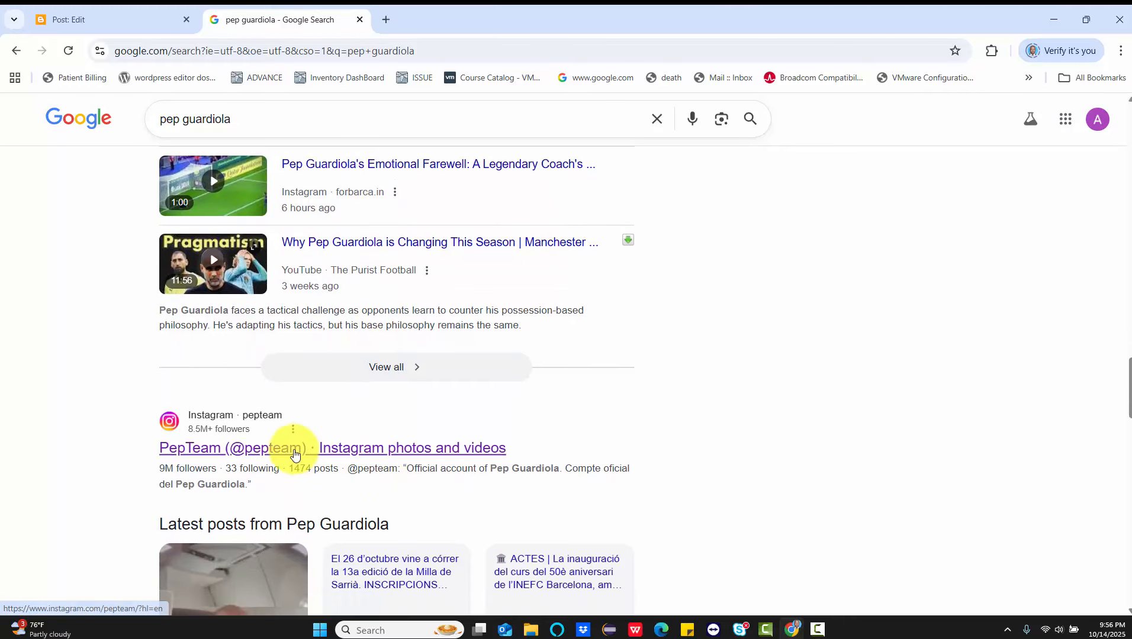
left_click(263, 451)
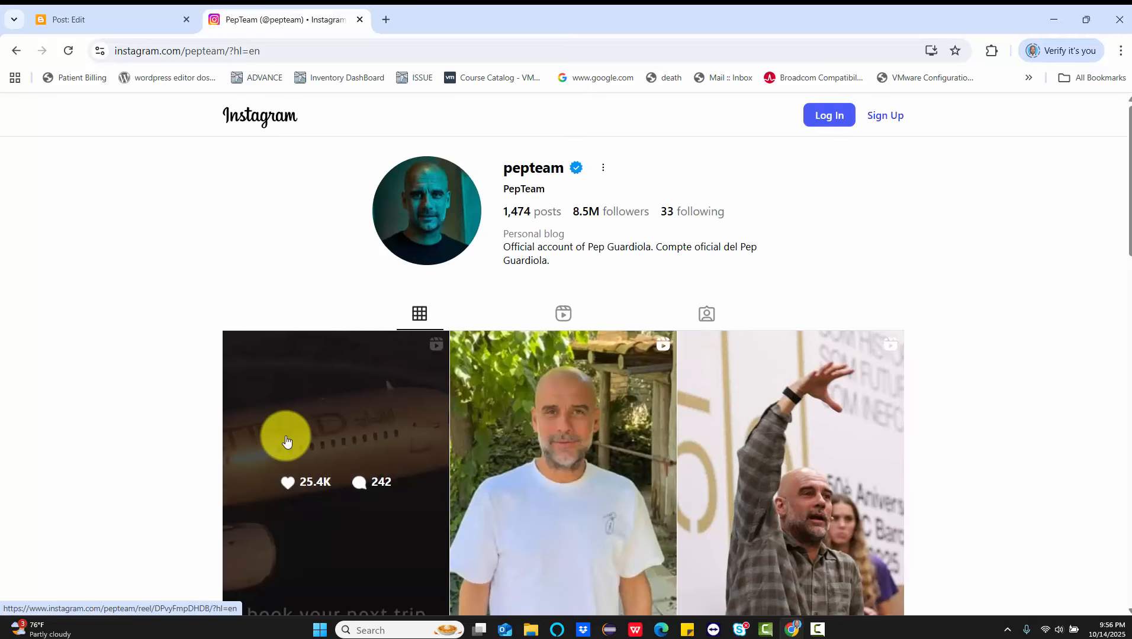
Copy the full web address of the Instagram profile and return to the Blogger post editor
left_click(266, 40)
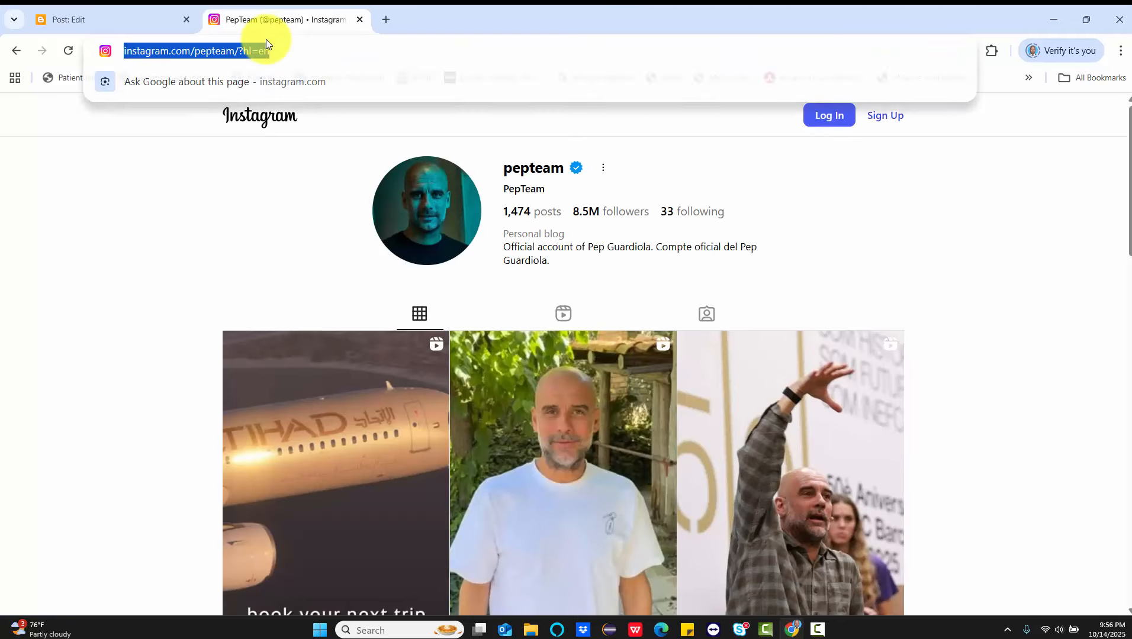
double_click(267, 40)
left_click(334, 54)
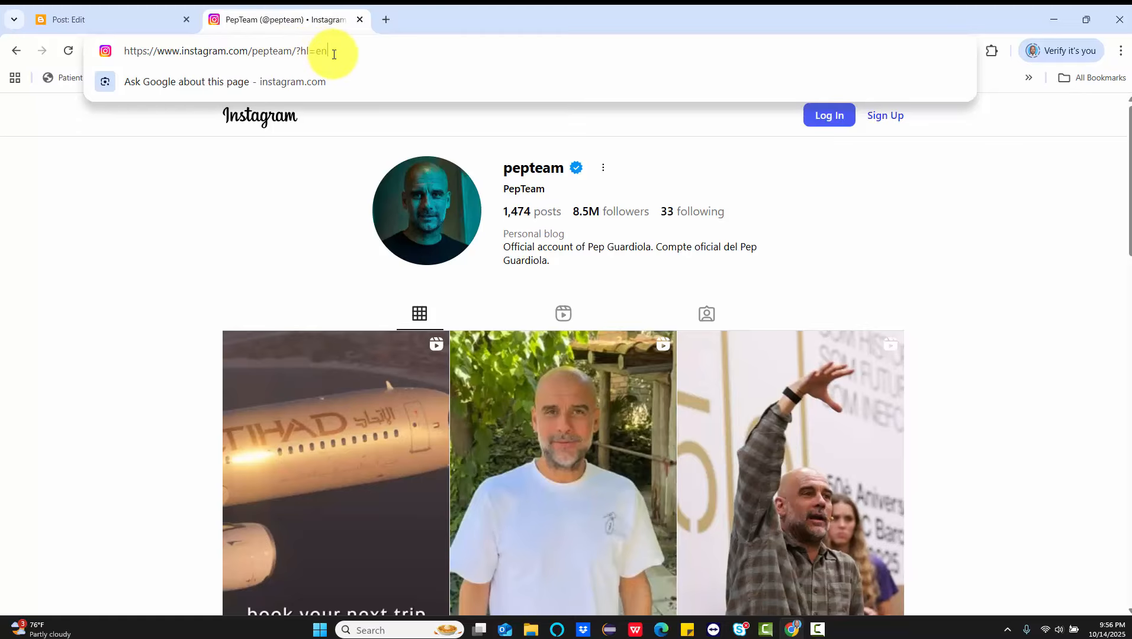
key("ctrl+a")
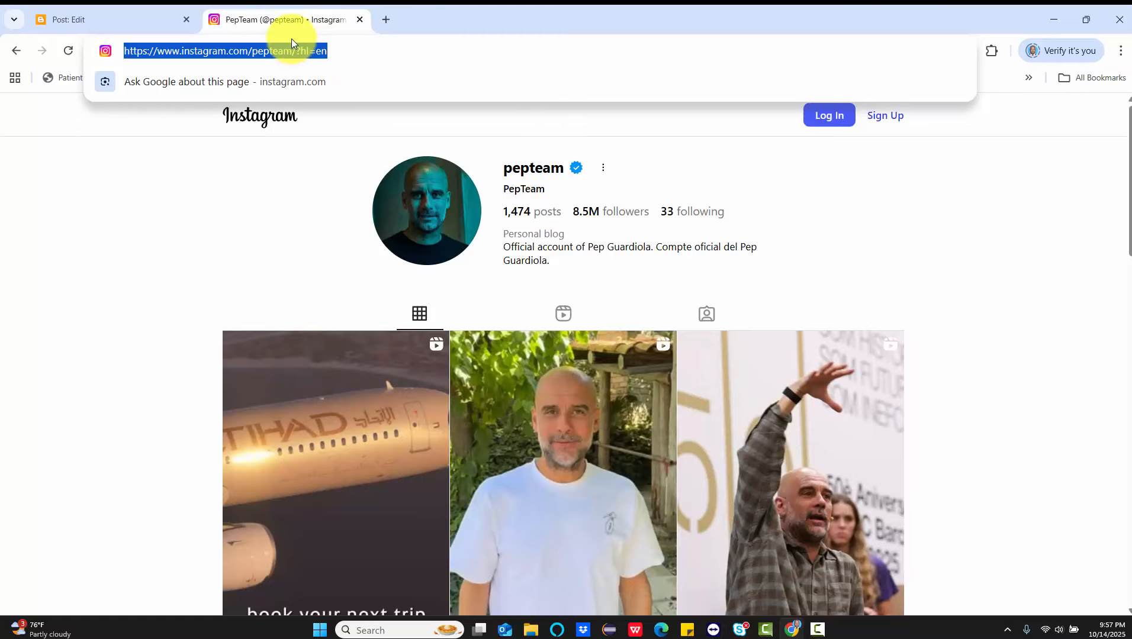
left_click(145, 14)
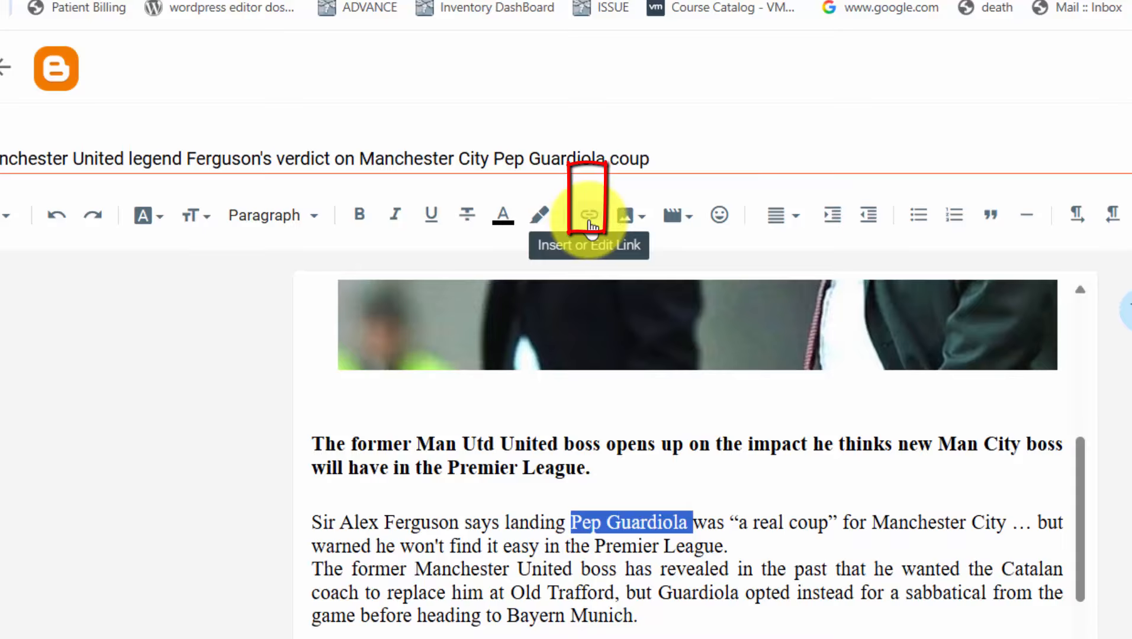
left_click(589, 224)
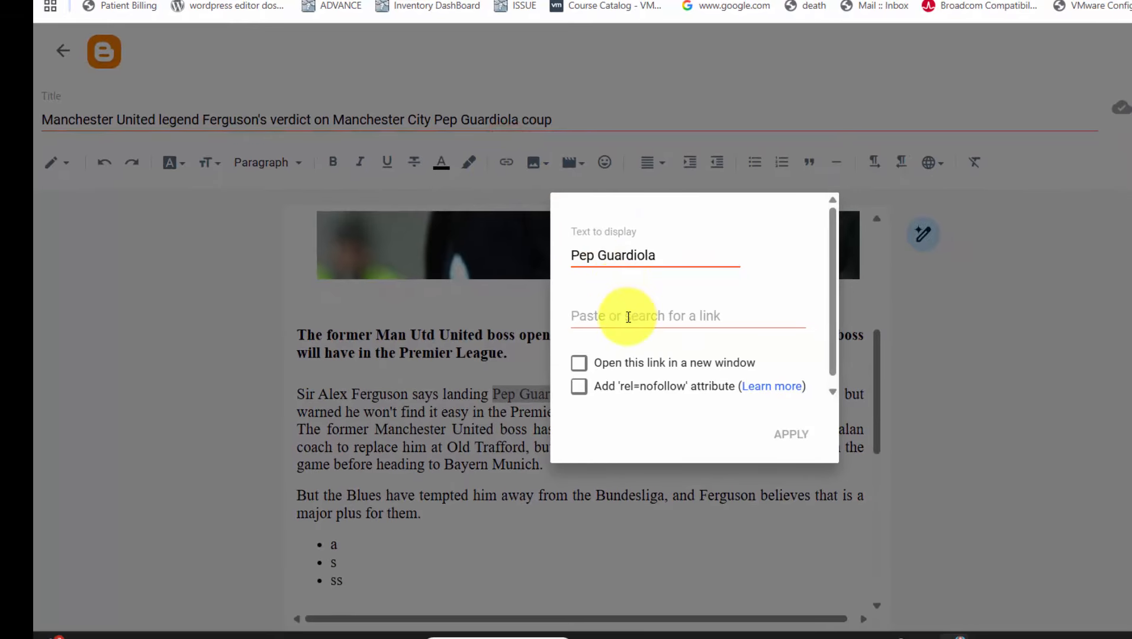
left_click(614, 320)
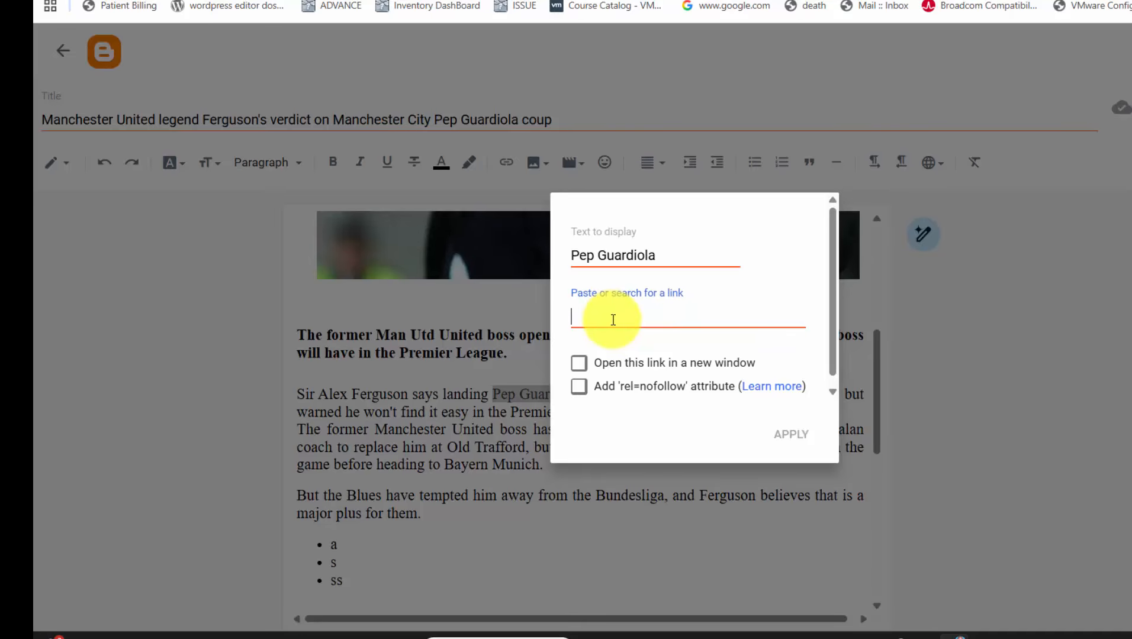
key("ctrl+v")
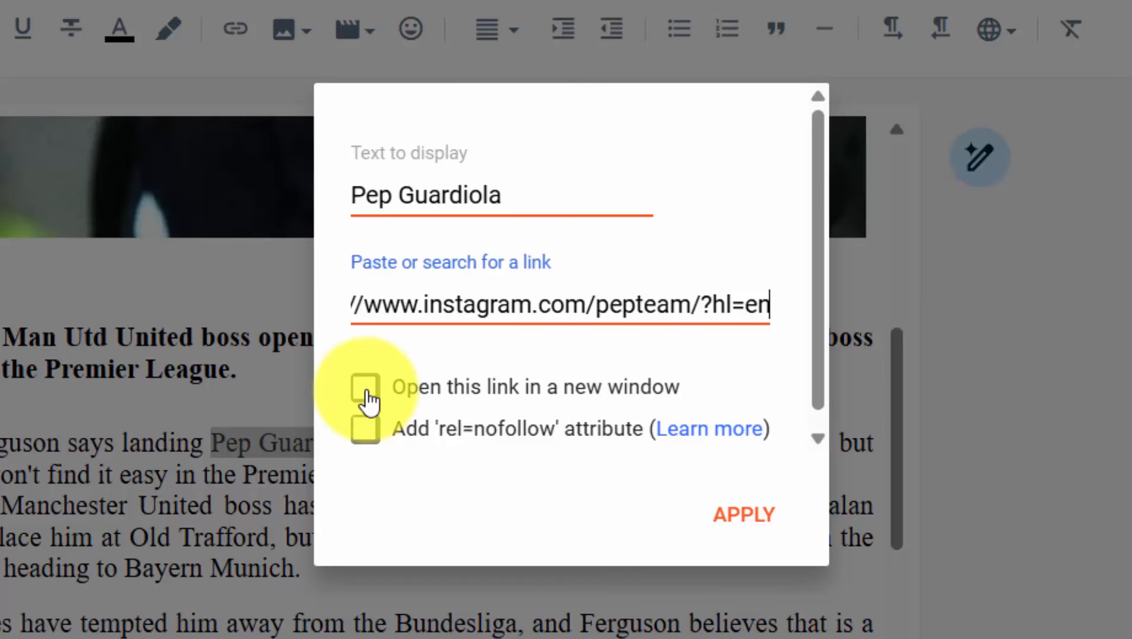
left_click(366, 391)
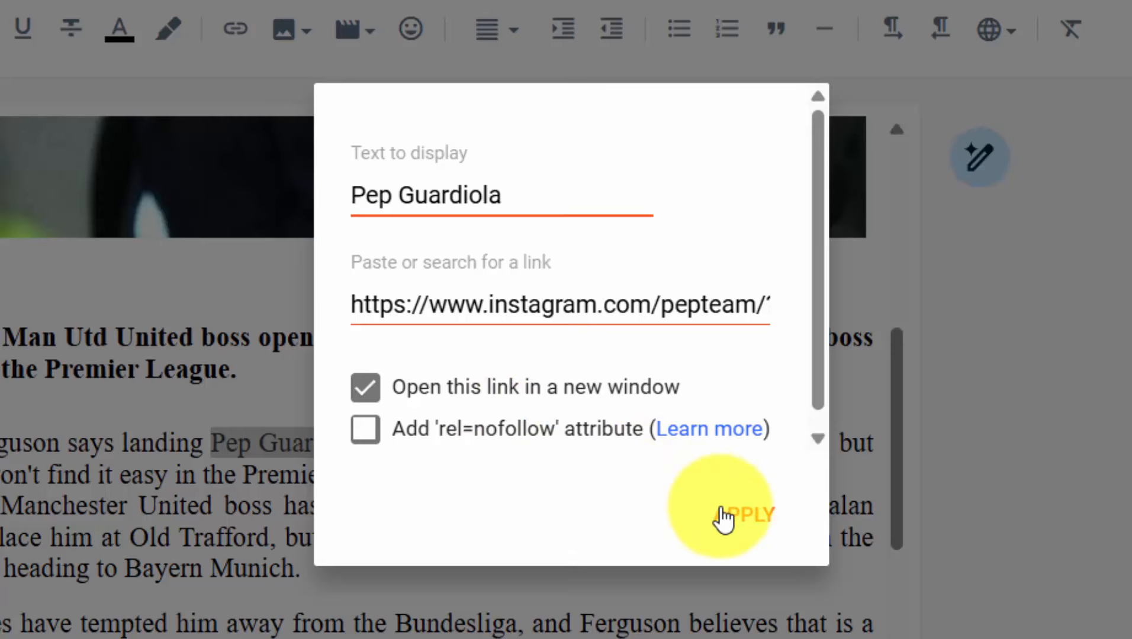
left_click(723, 520)
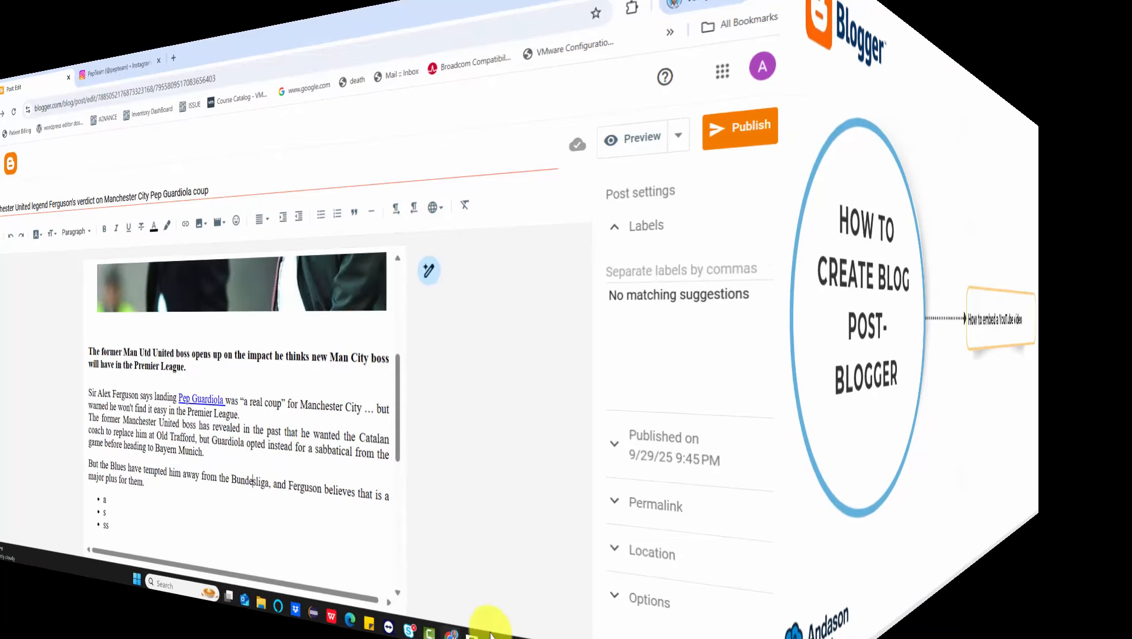
left_click(472, 637)
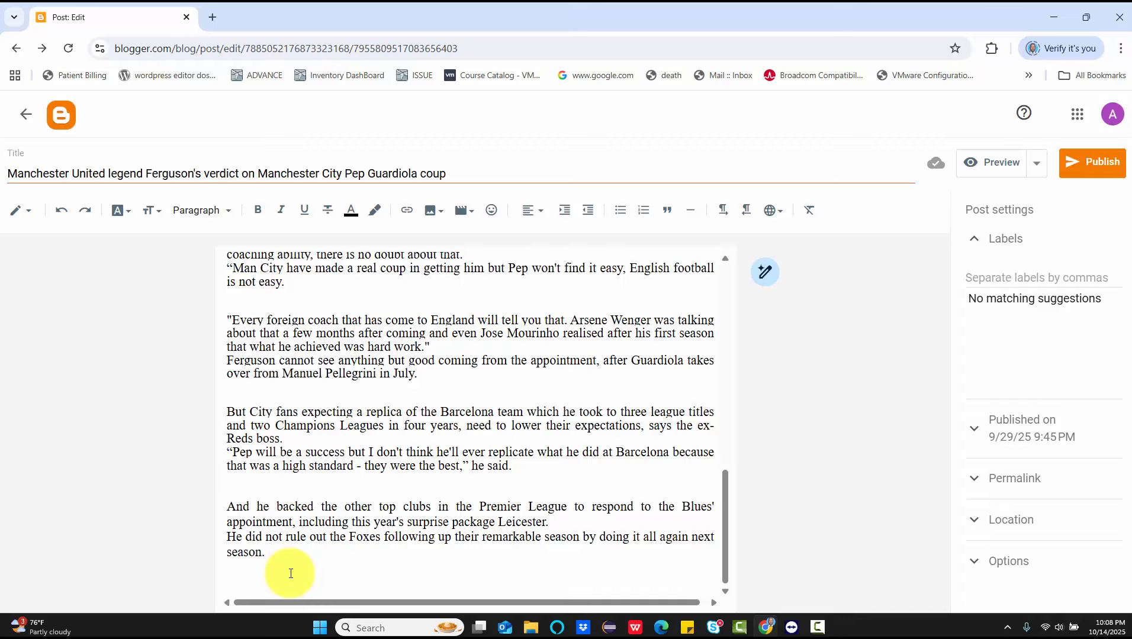
Place the cursor on the empty line below the post's last paragraph and open youtube.com in a new tab
left_click(252, 581)
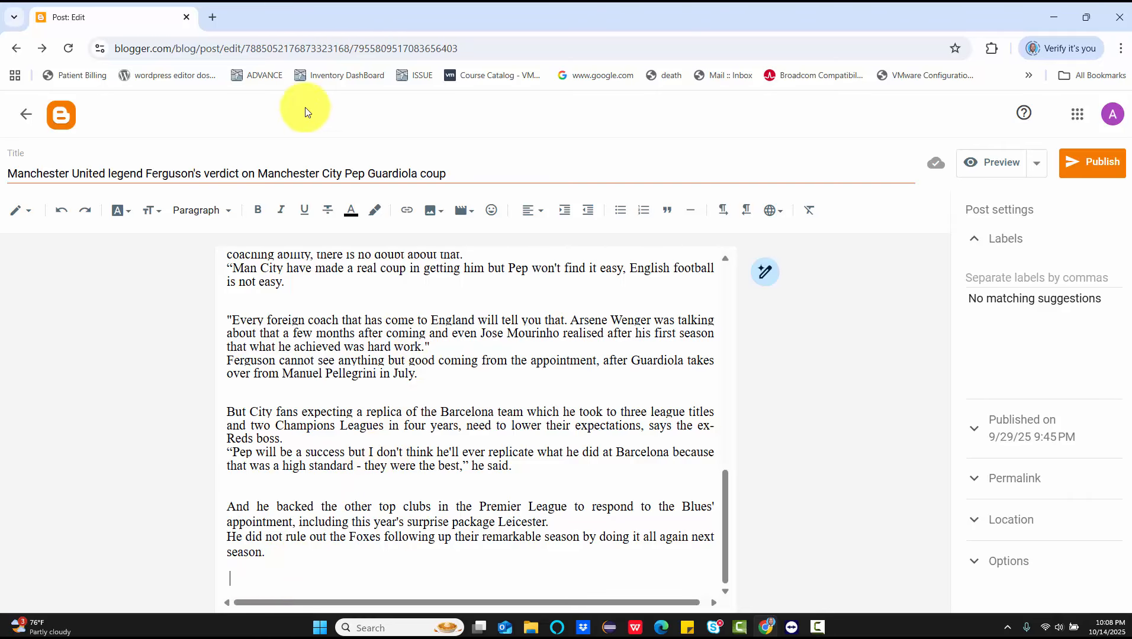
left_click(213, 17)
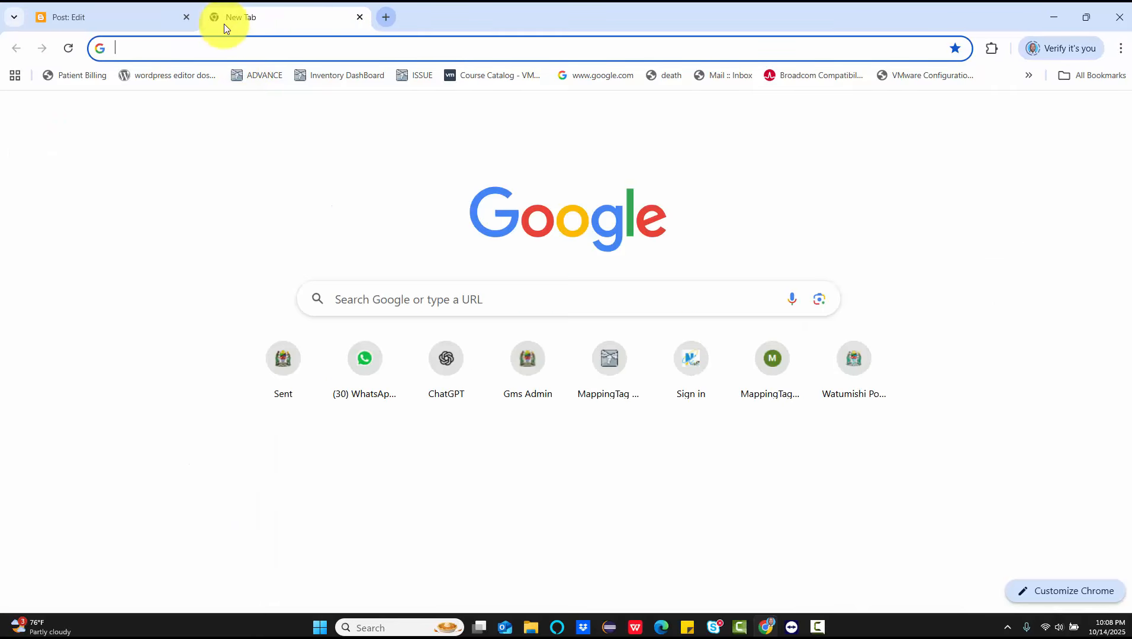
left_click(246, 45)
type("y")
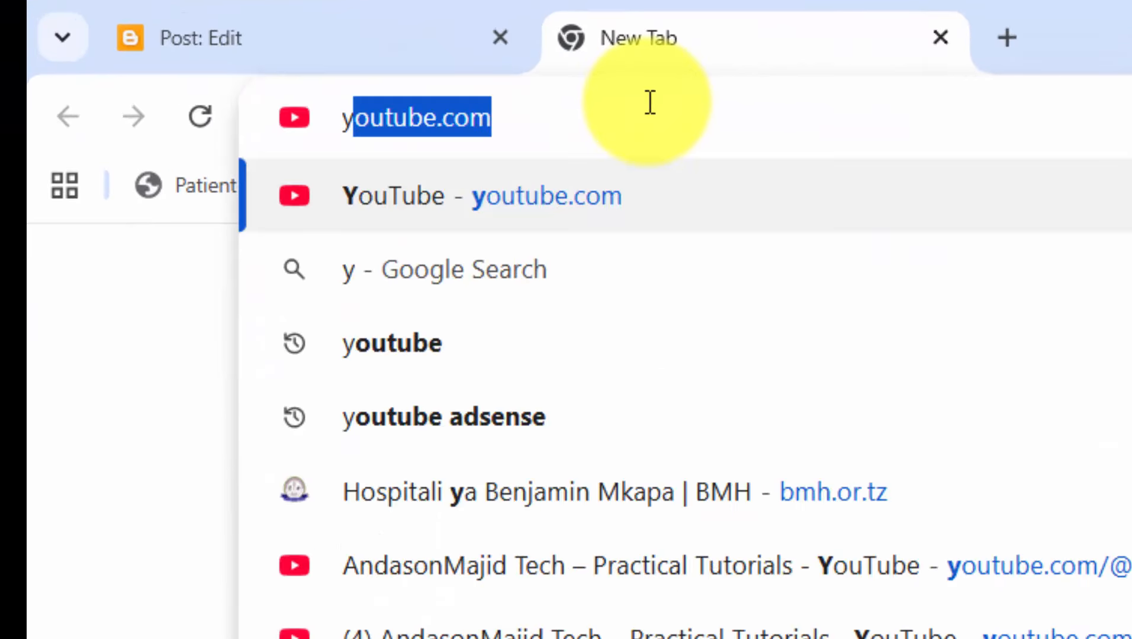
type("ou")
key("Return")
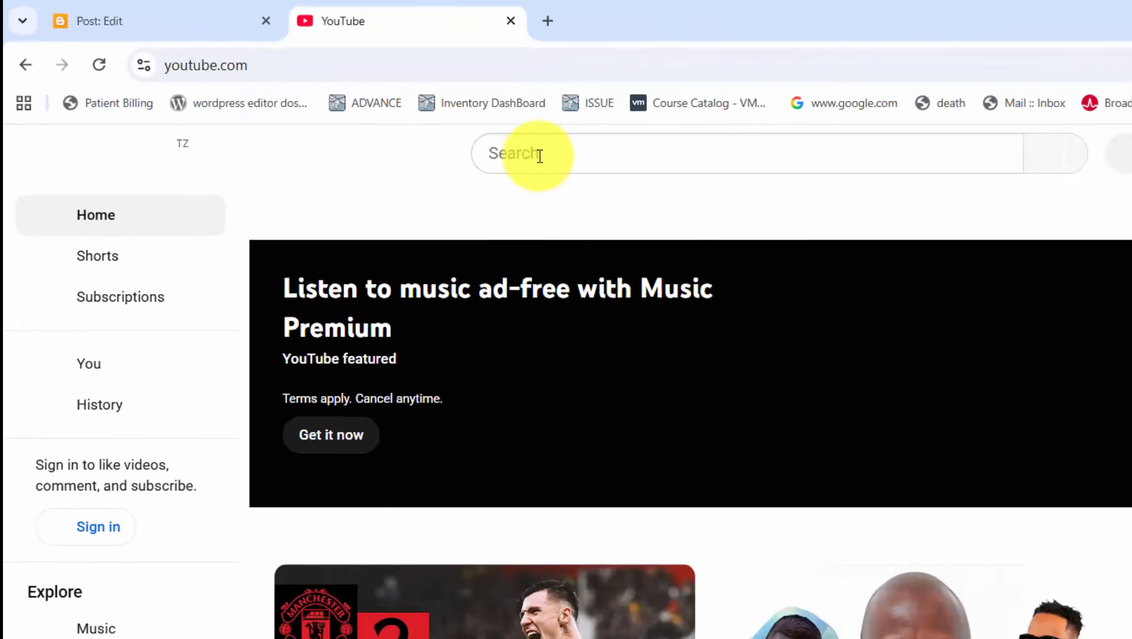
Search YouTube for manchester united and open the video "Two Nil To The Reds! | Extended Highlights | Man Utd v Sunderland"
left_click(993, 281)
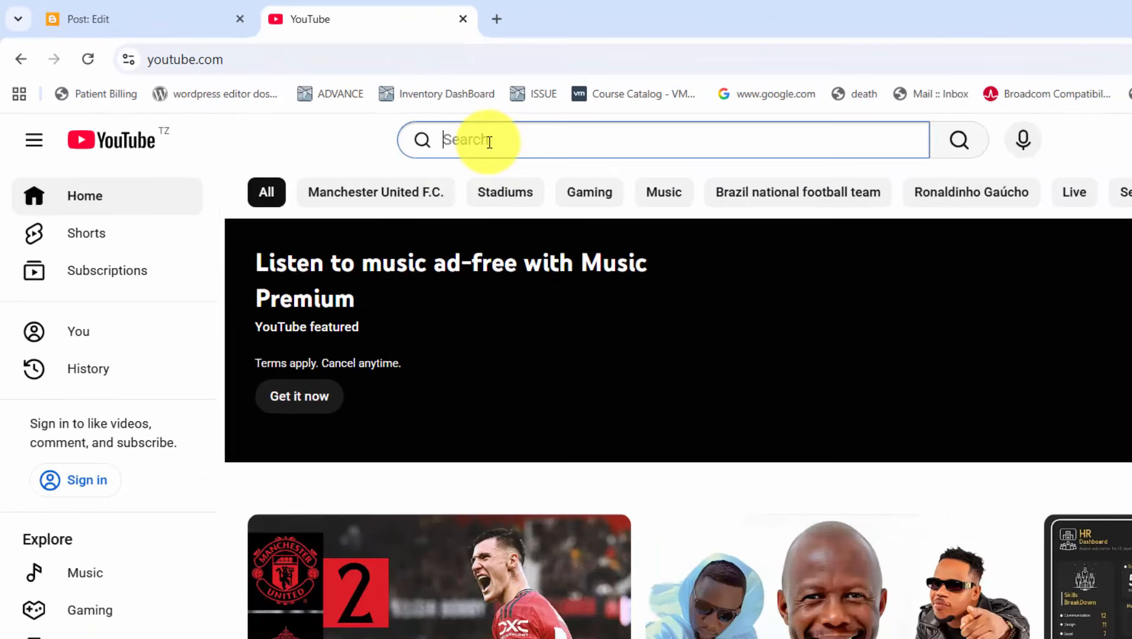
type("man")
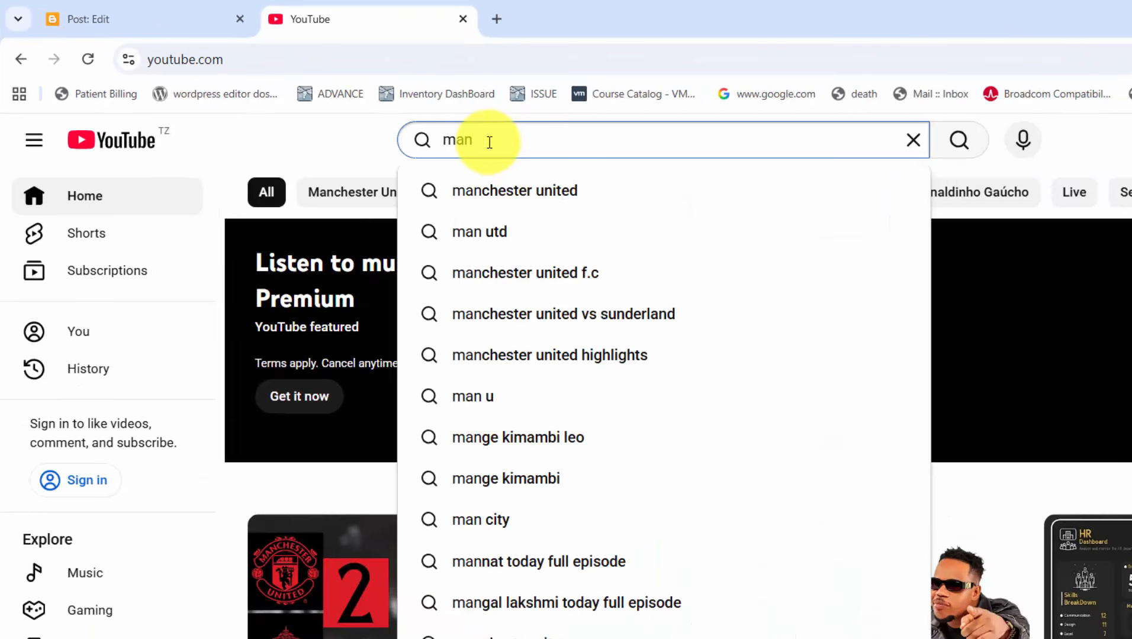
left_click(514, 190)
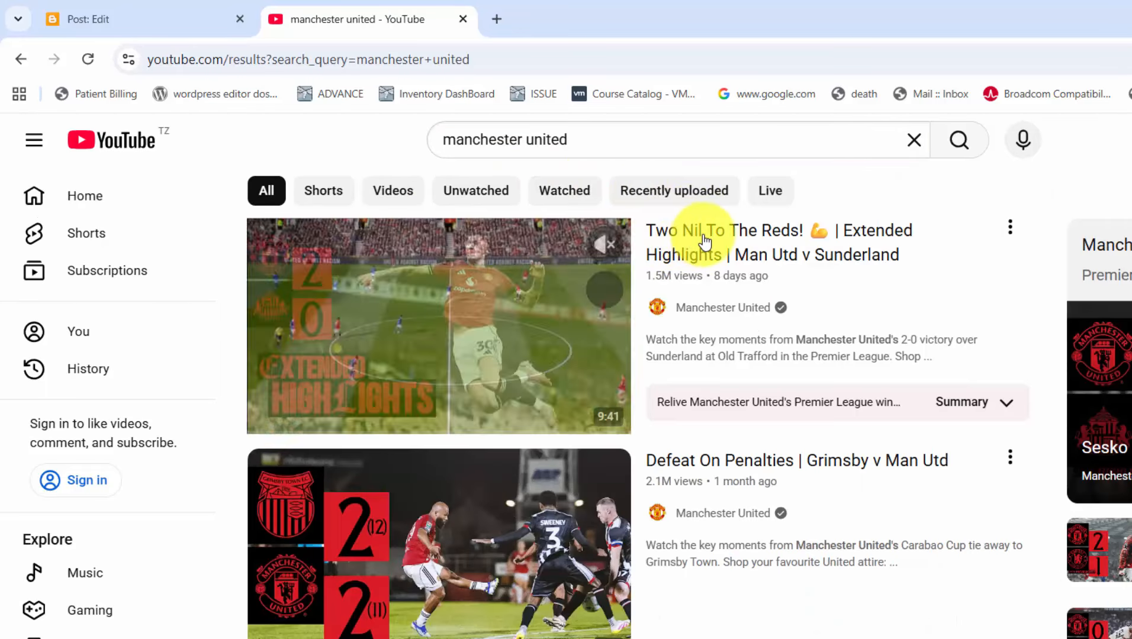
left_click(698, 238)
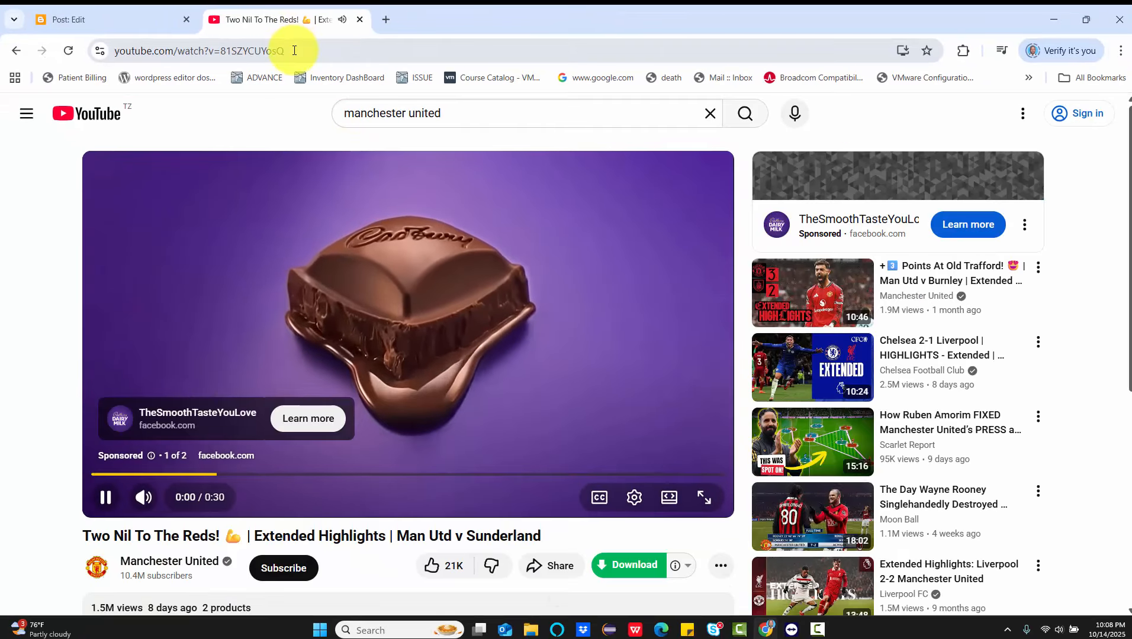
Copy the web address of the Man Utd v Sunderland video and pause its playback
left_click(335, 56)
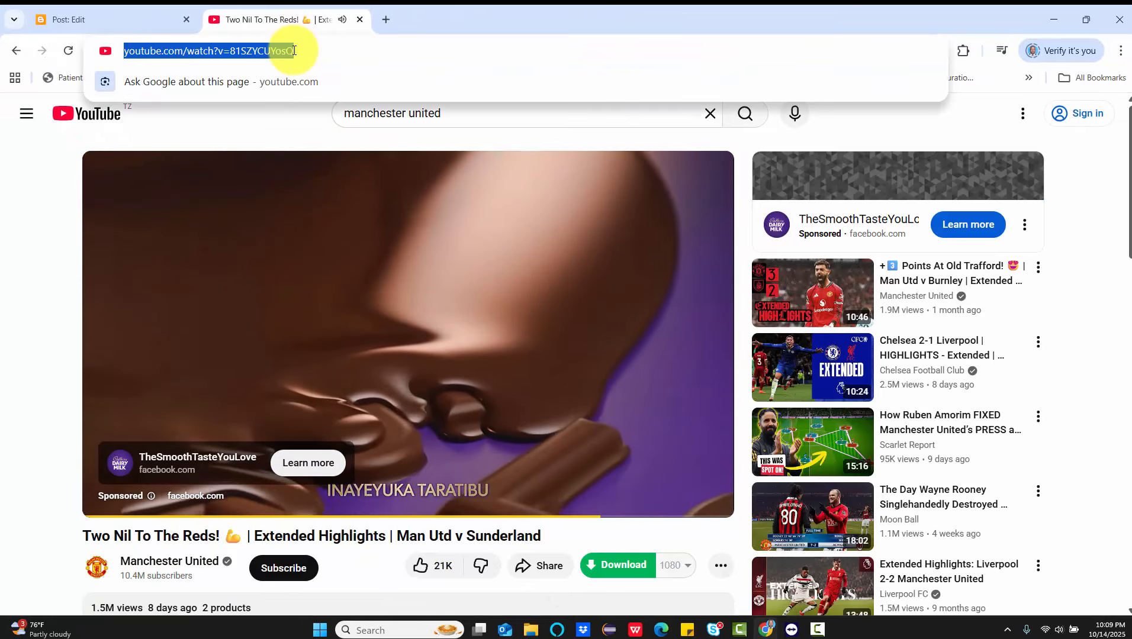
left_click(134, 13)
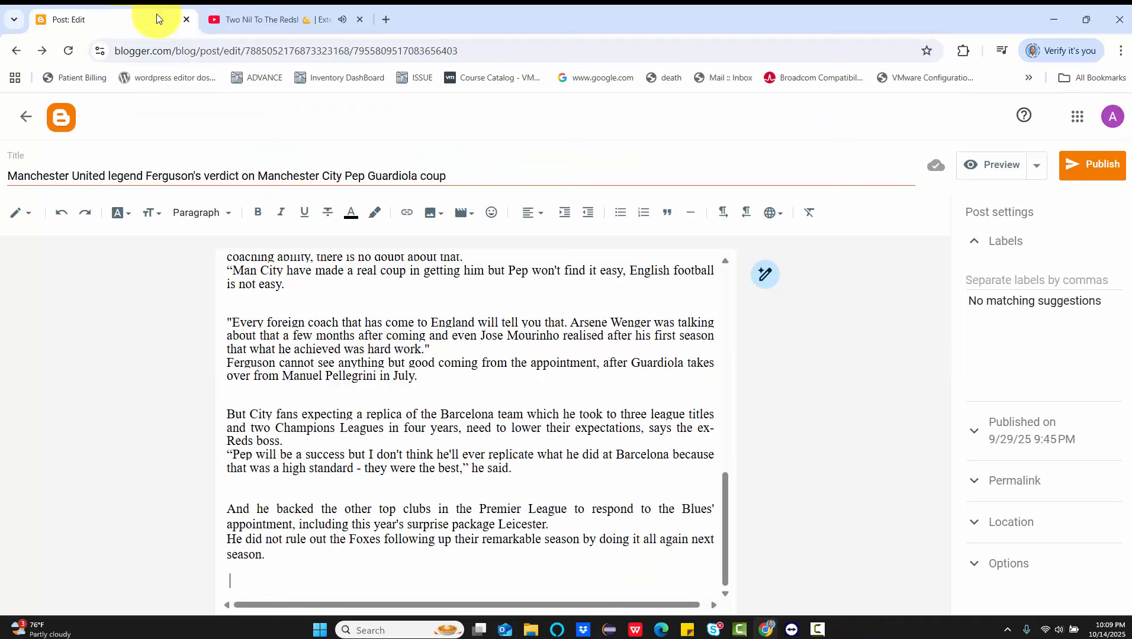
left_click(246, 10)
left_click(333, 226)
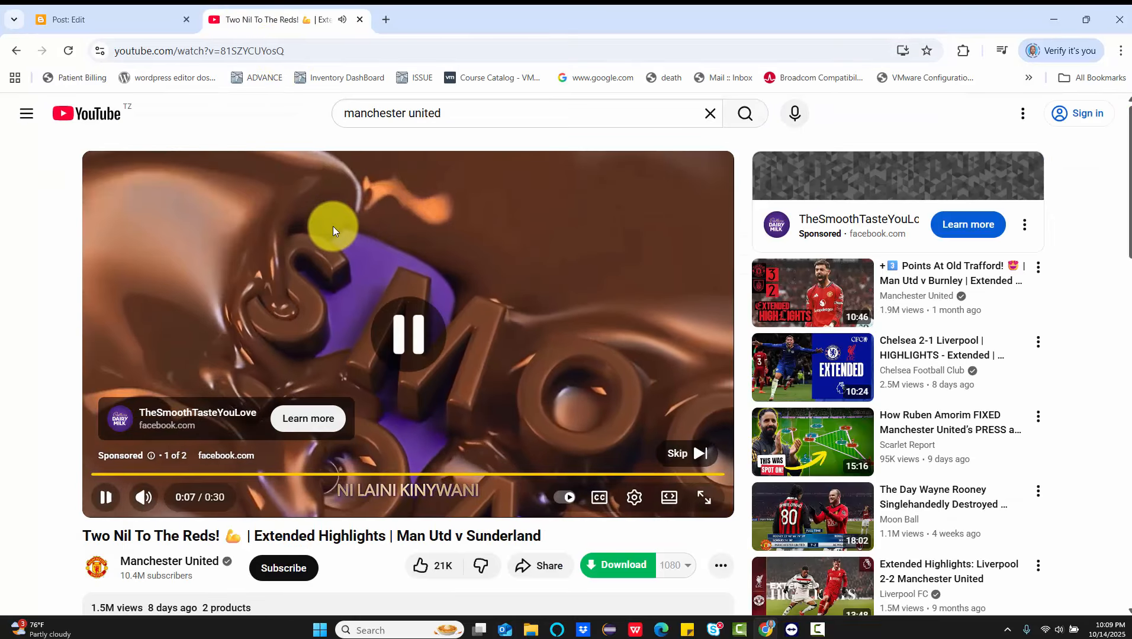
Return to the Blogger post editor and show the source options for inserting a video at the end of the post
left_click(111, 22)
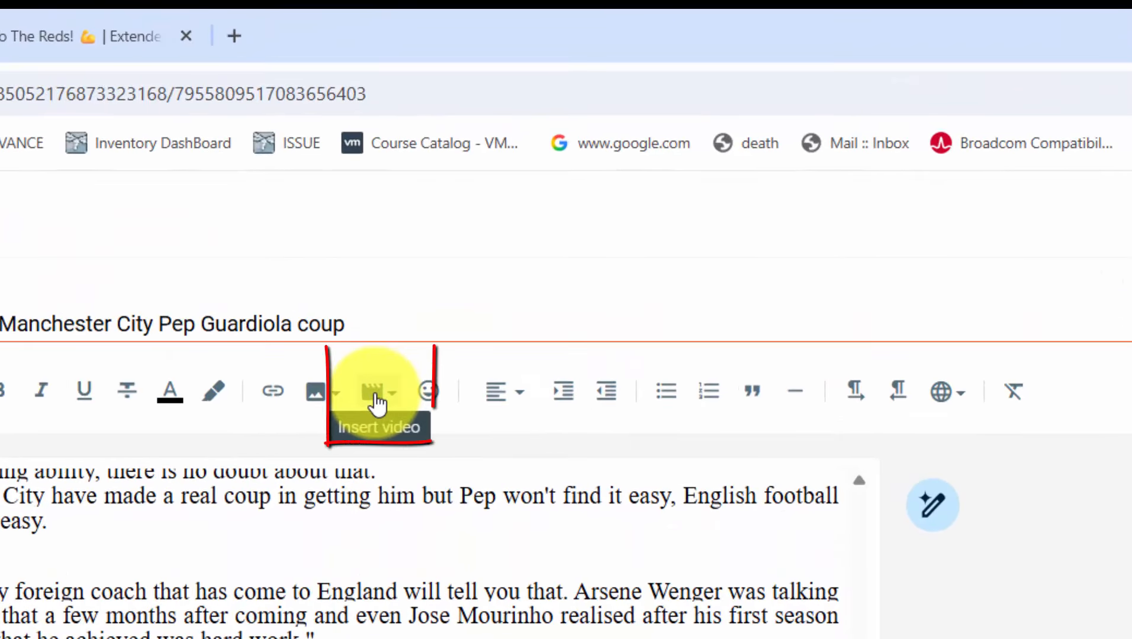
left_click(376, 405)
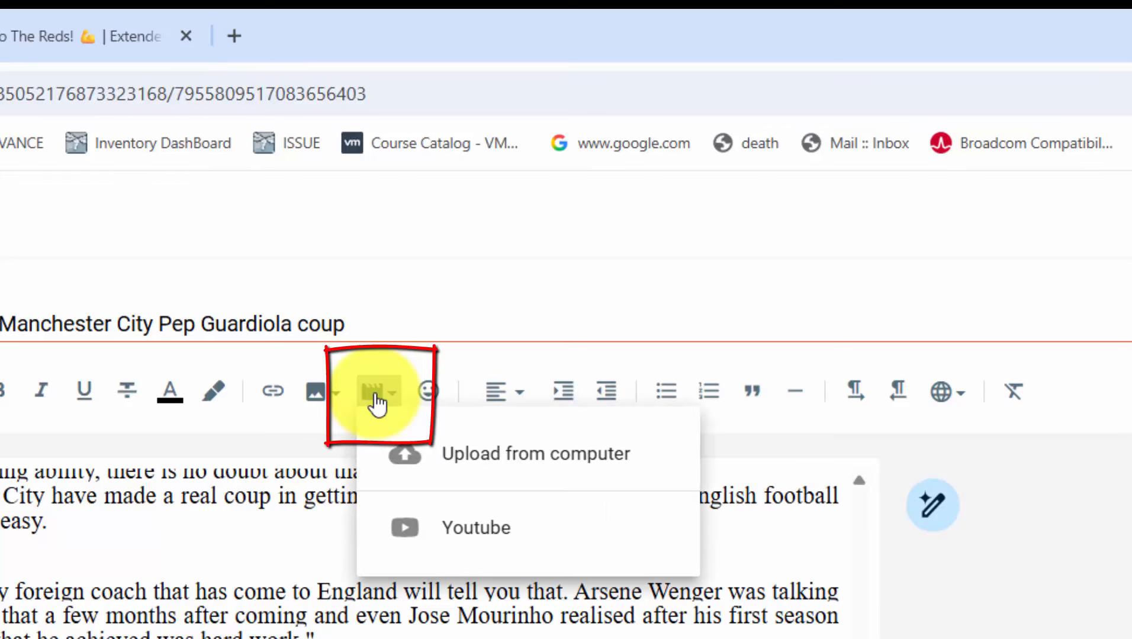